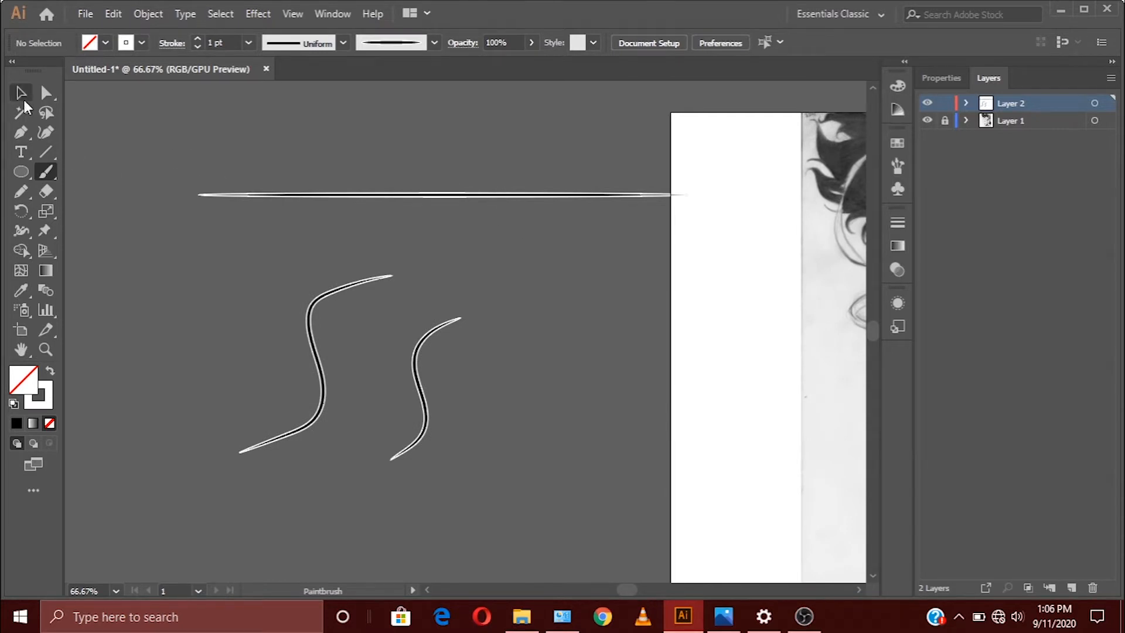
Delete the long horizontal line and the two curved strokes beside the artboard
left_click(21, 92)
left_click(365, 195)
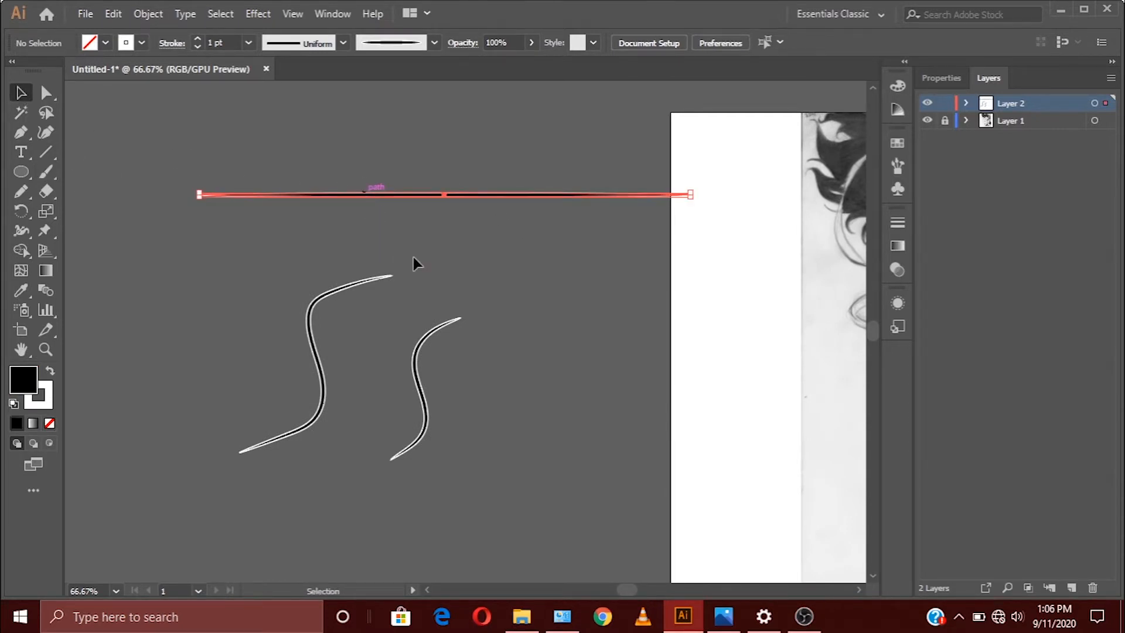
key("Delete")
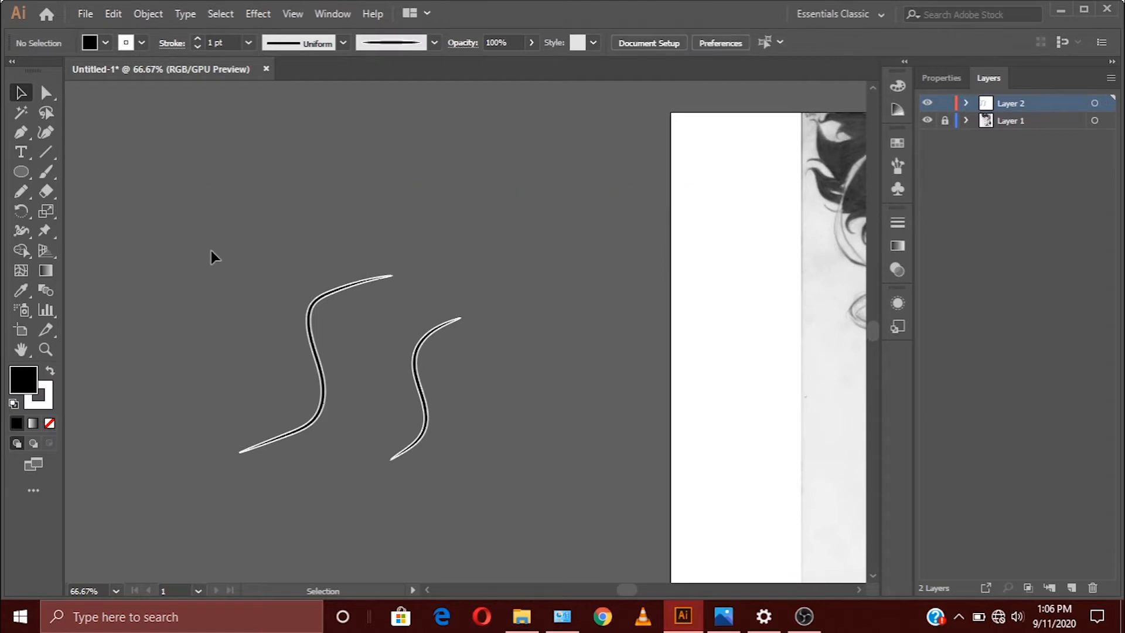
key("ctrl+a")
key("Delete")
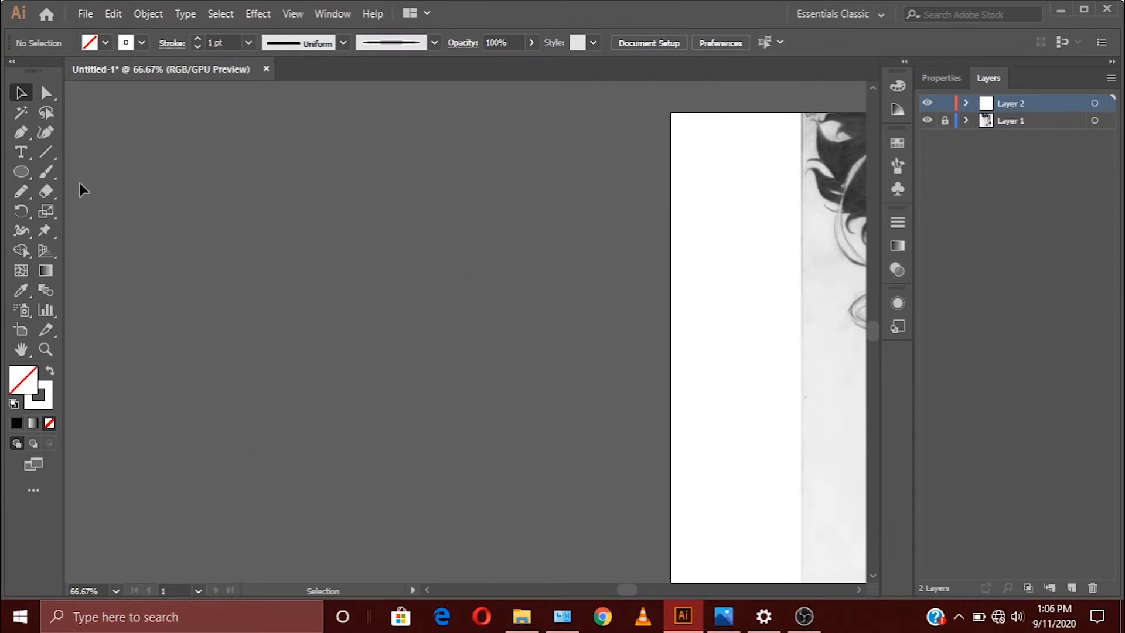
Draw a very thin horizontal ellipse about 636 pt long on the empty canvas beside the artboard
left_click(22, 167)
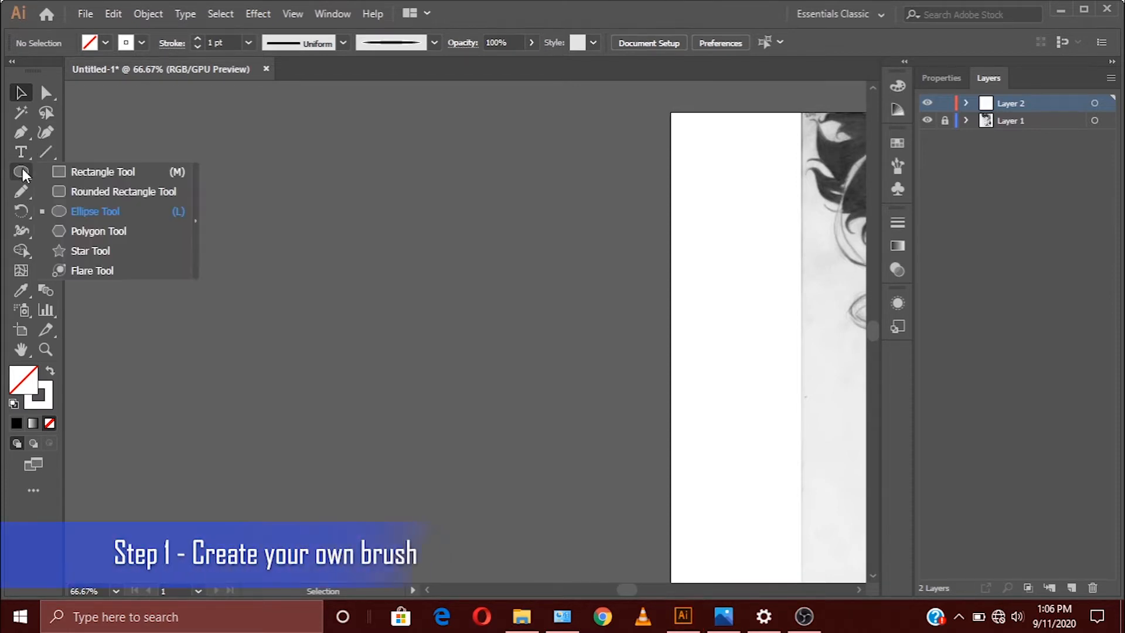
left_click(188, 211)
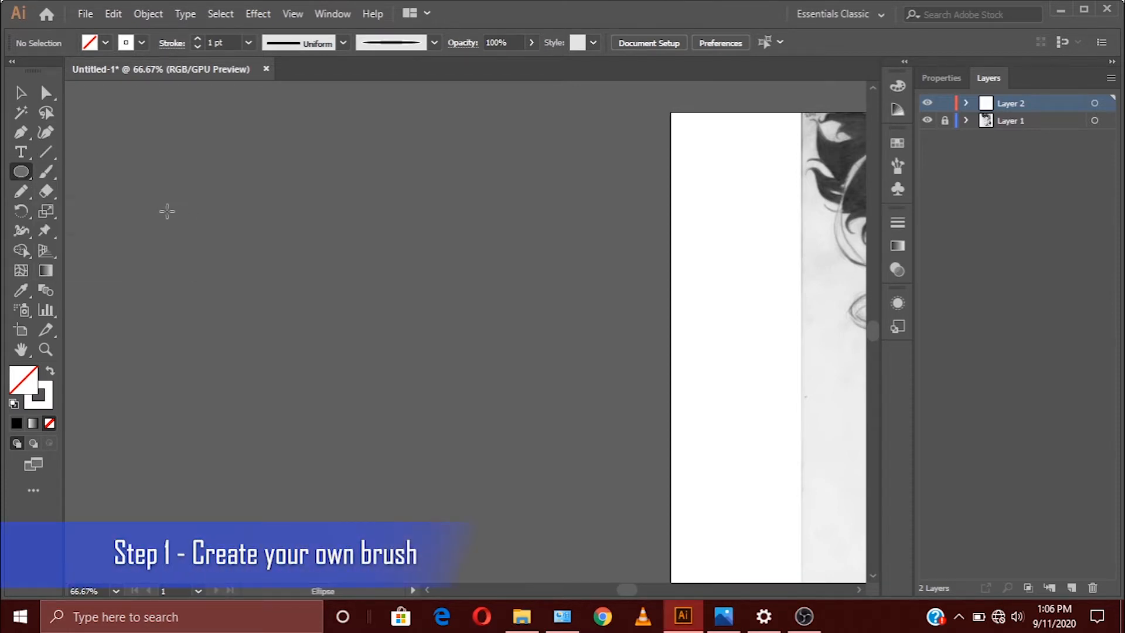
left_click_drag(138, 181, 683, 186)
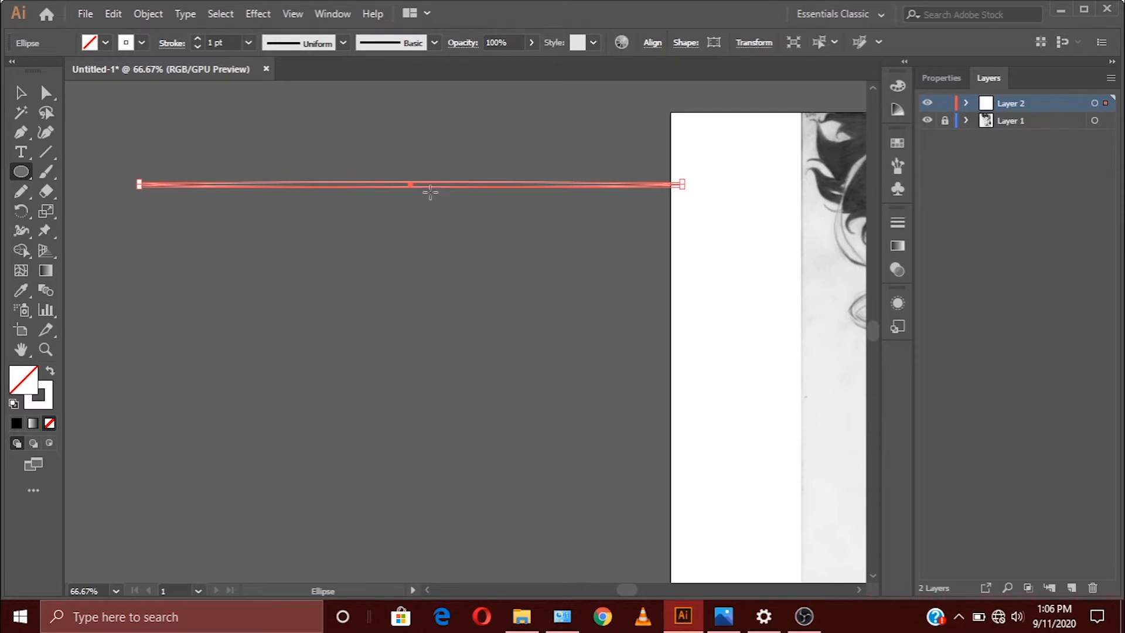
Remove the ellipse's stroke and fill it with black
left_click(105, 42)
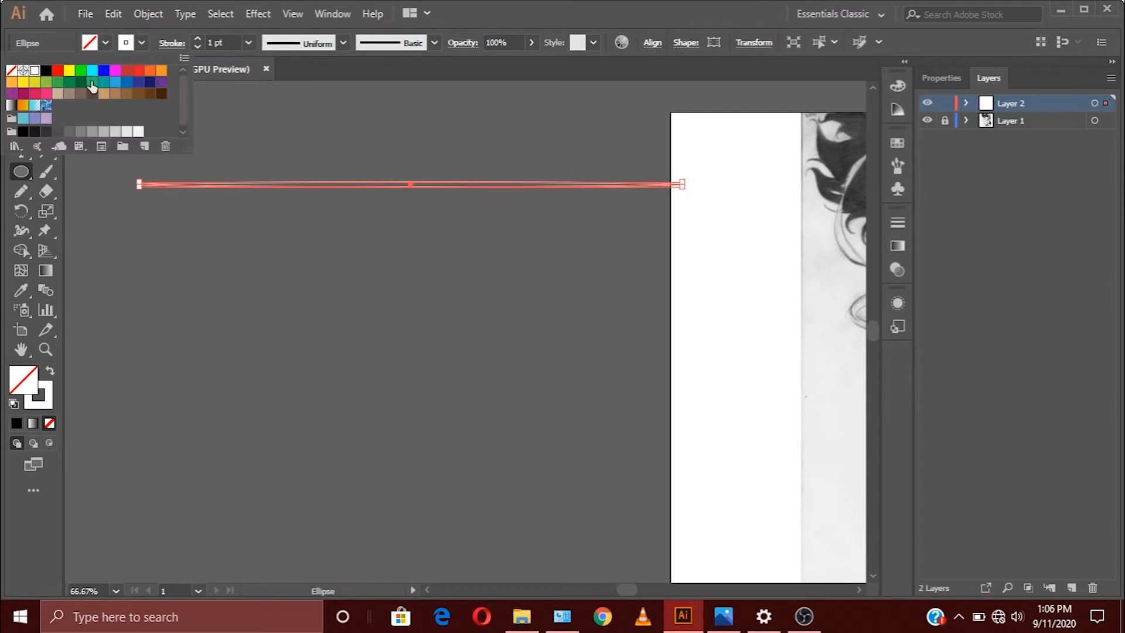
left_click(10, 71)
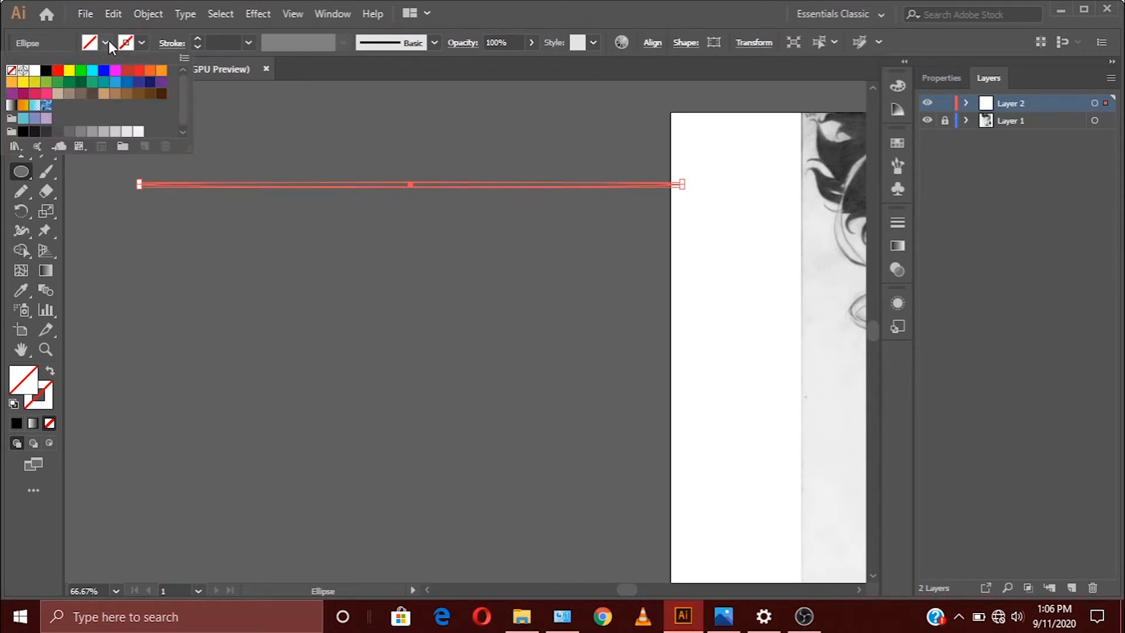
left_click(105, 43)
left_click(45, 71)
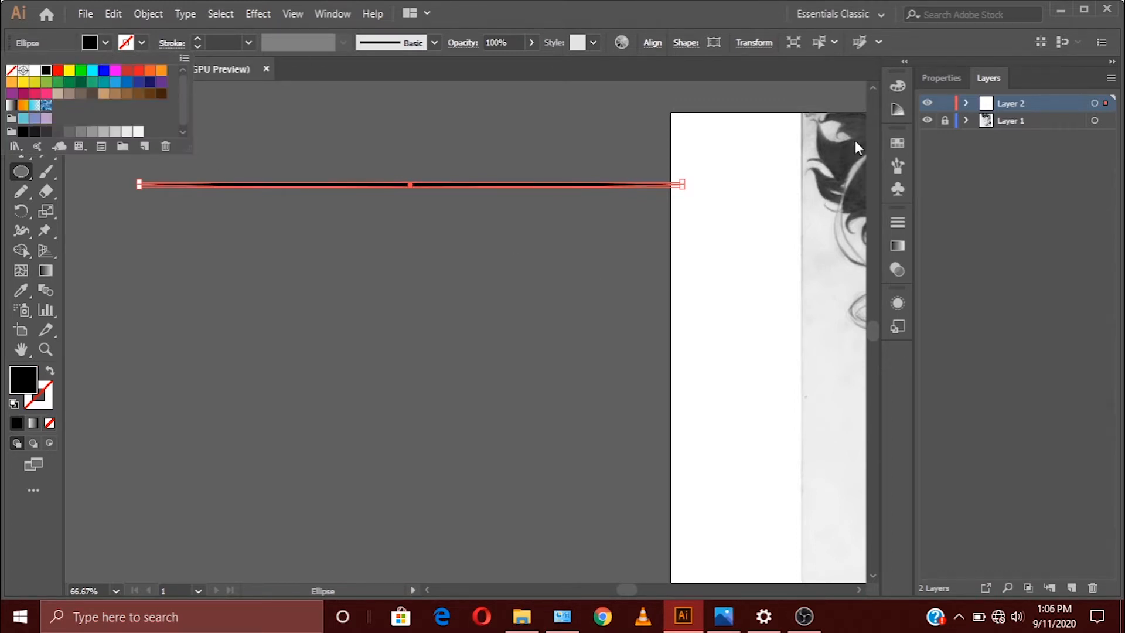
Create a new art brush from the ellipse with the colorization method set to Tints
left_click(894, 169)
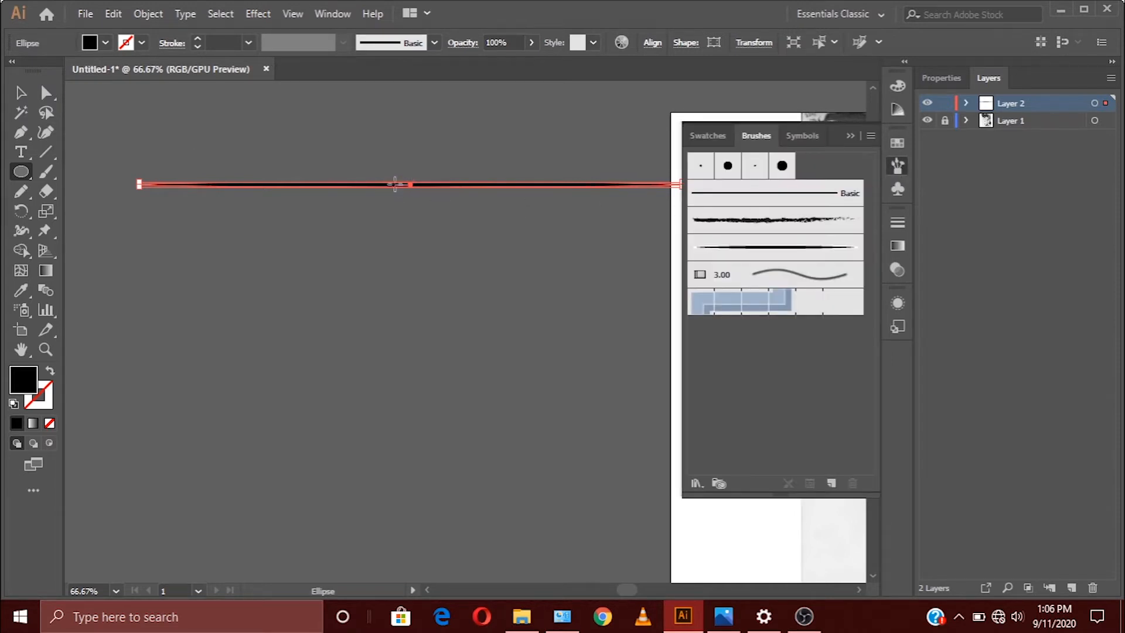
key("v")
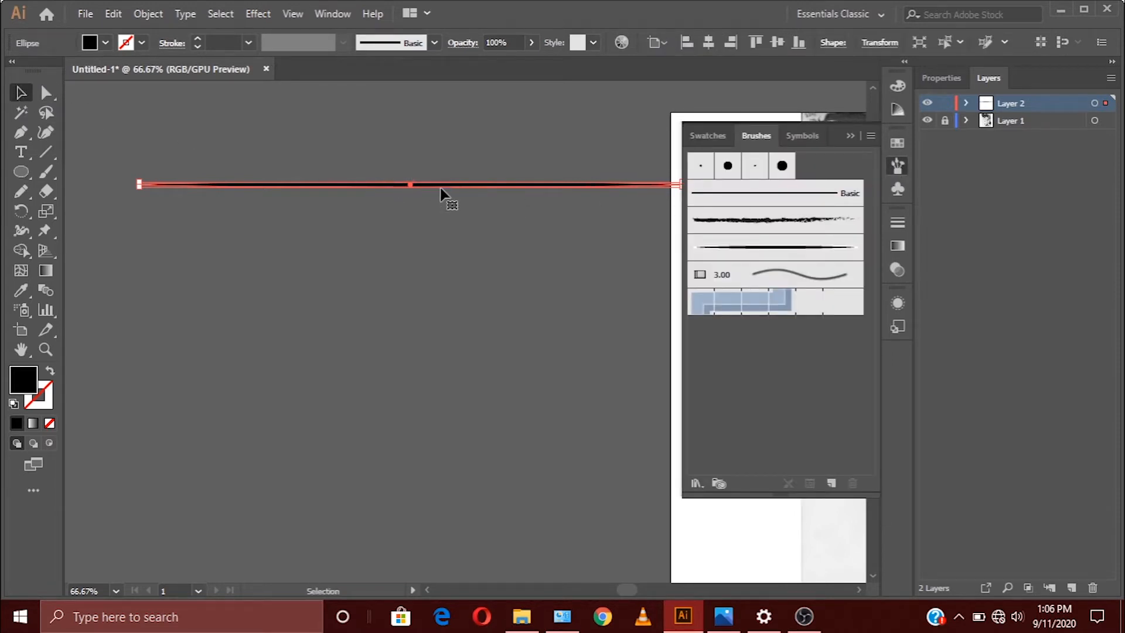
mouse_move(441, 194)
left_mouse_down()
mouse_move(545, 182)
mouse_move(783, 239)
left_mouse_up()
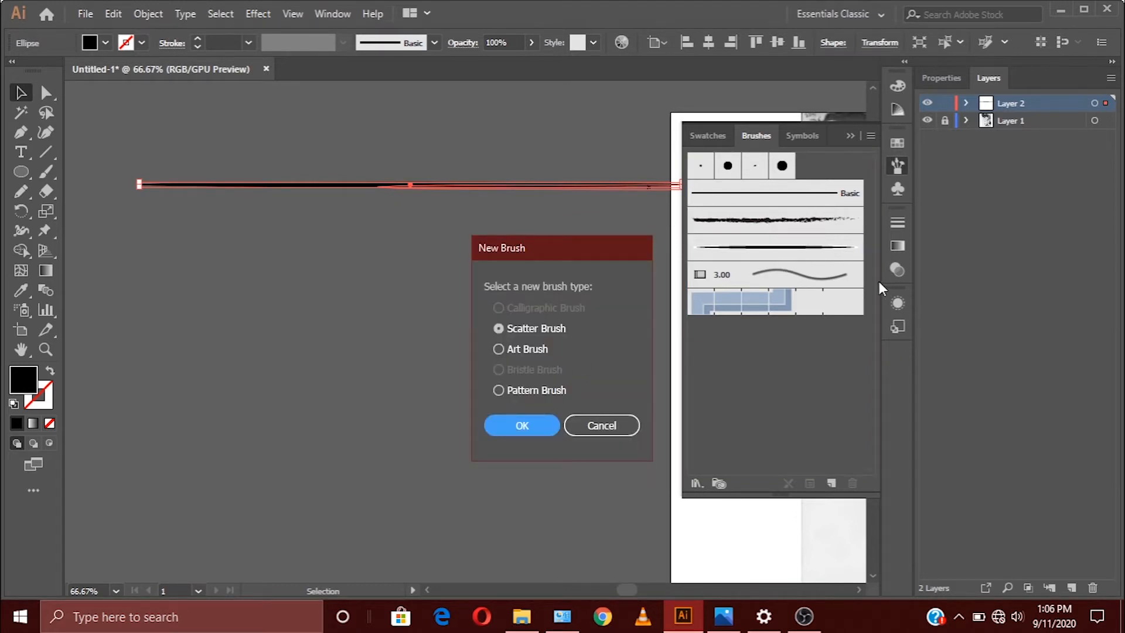
left_click_drag(591, 246, 578, 160)
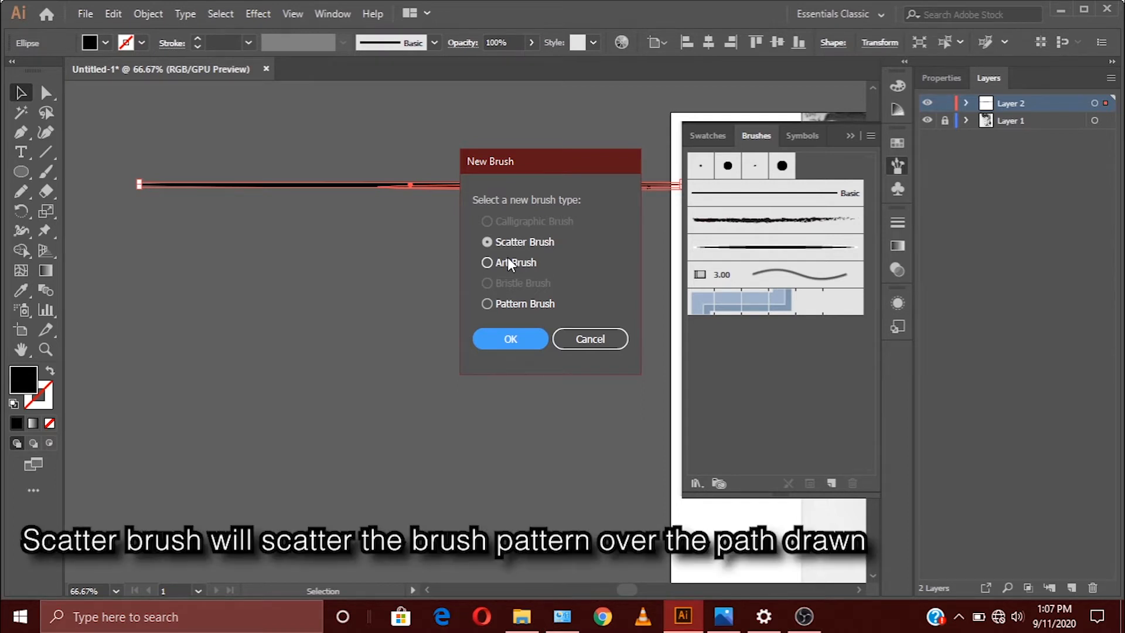
left_click(488, 262)
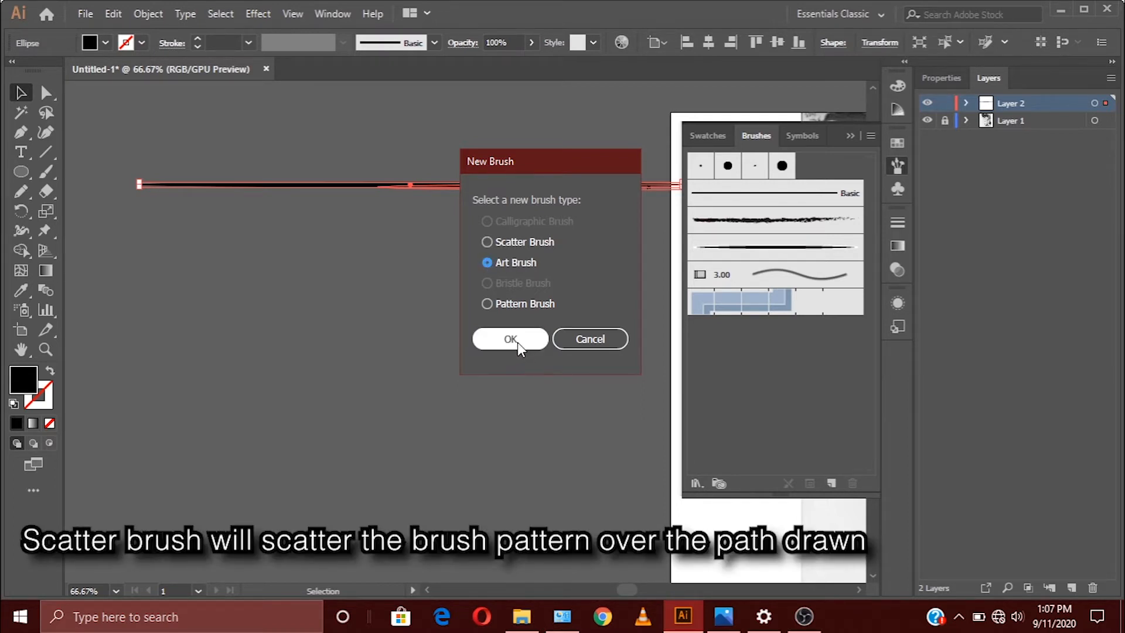
left_click(517, 342)
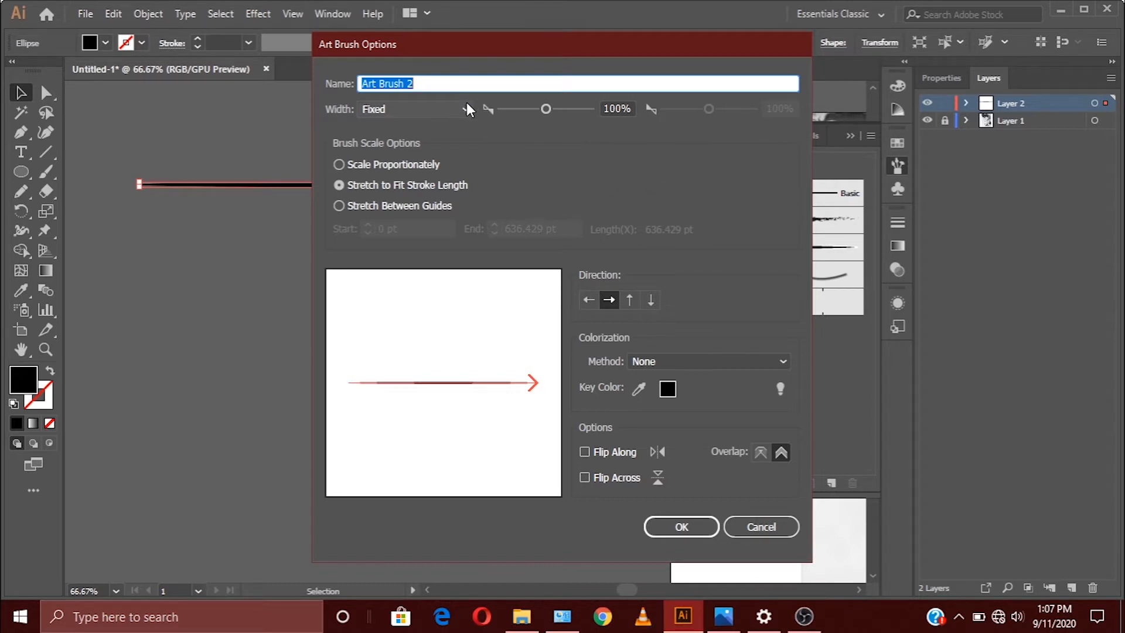
left_click(719, 364)
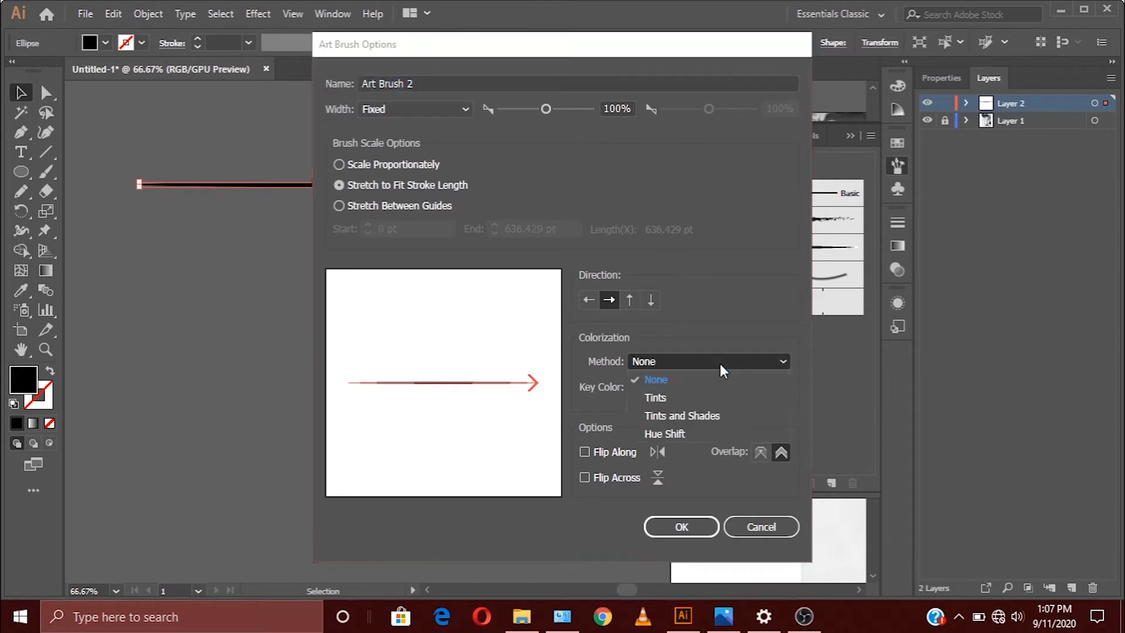
left_click(712, 398)
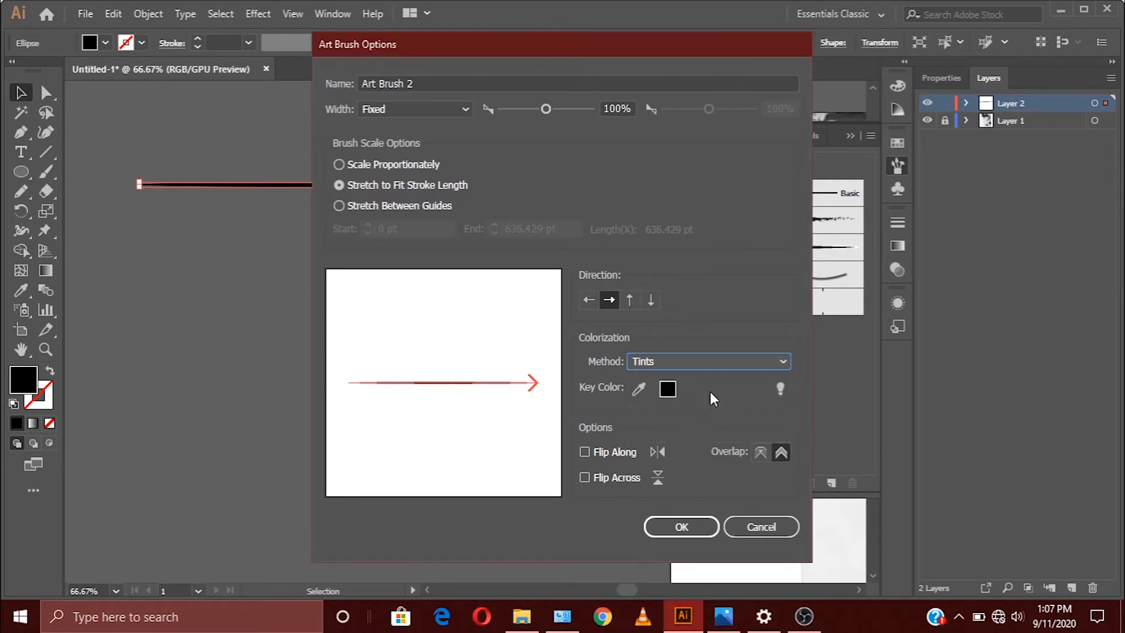
left_click(691, 526)
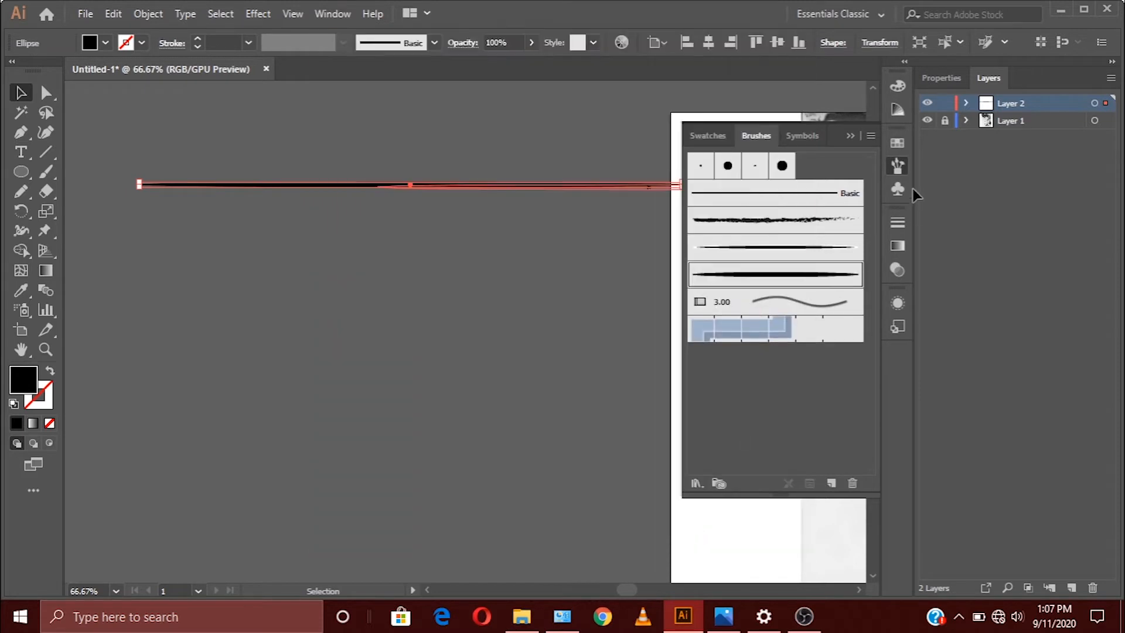
Apply the new art brush to the ellipse and paint several curved and angled test strokes below it with the Paintbrush
left_click(791, 283)
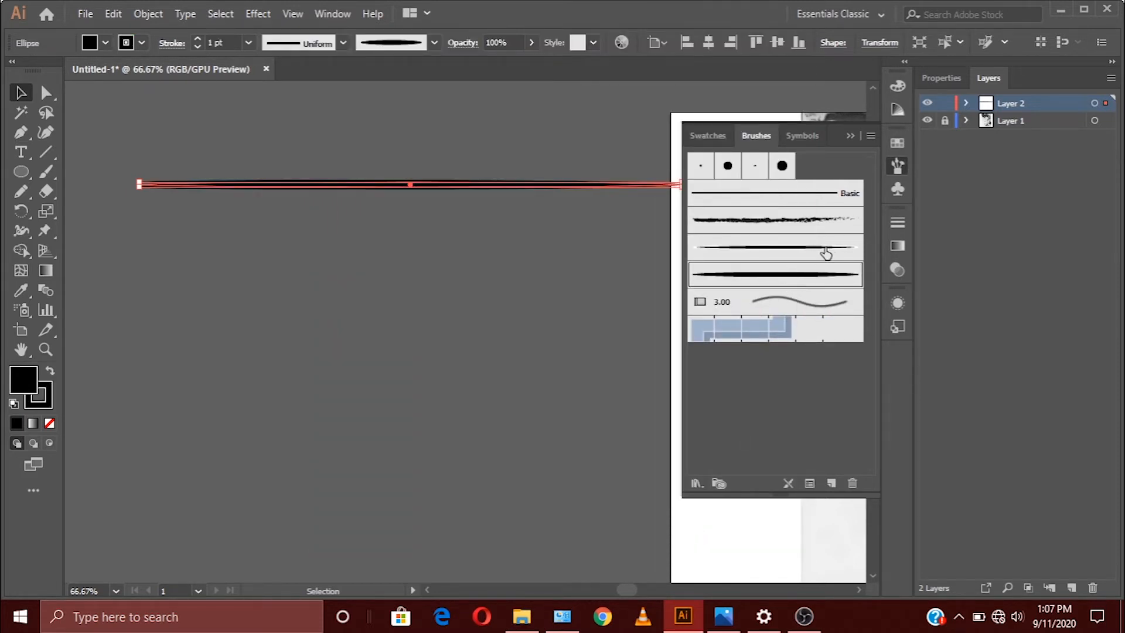
left_click(895, 165)
left_click(45, 172)
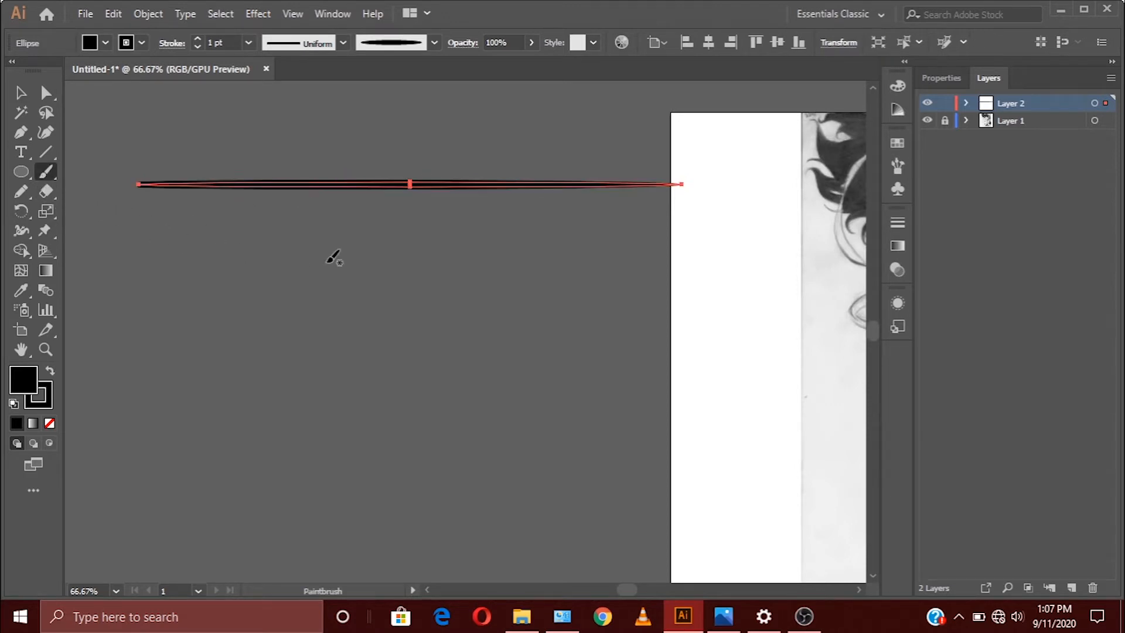
left_click_drag(384, 237, 275, 449)
left_click_drag(441, 285, 417, 505)
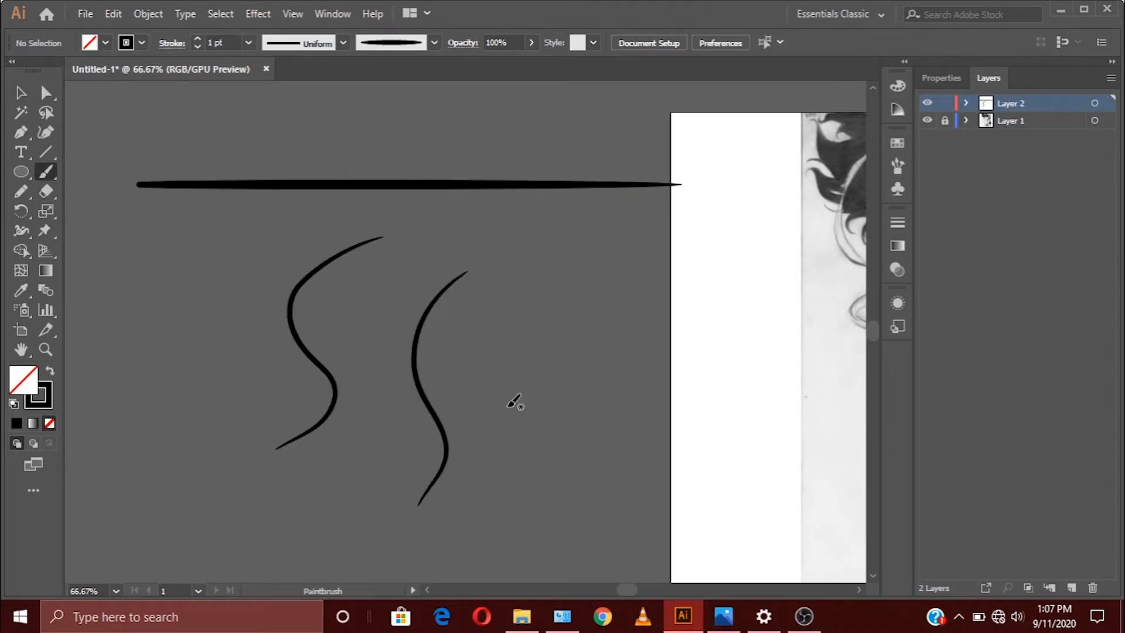
mouse_move(544, 288)
left_mouse_down()
mouse_move(515, 489)
mouse_move(464, 531)
left_mouse_up()
mouse_move(204, 316)
left_mouse_down()
mouse_move(253, 271)
mouse_move(252, 280)
left_mouse_up()
Look over the pencil portrait on the artboard that serves as the reference for the line art
scroll(319, 287, "down", 3)
key("ctrl+minus")
key("ctrl+minus")
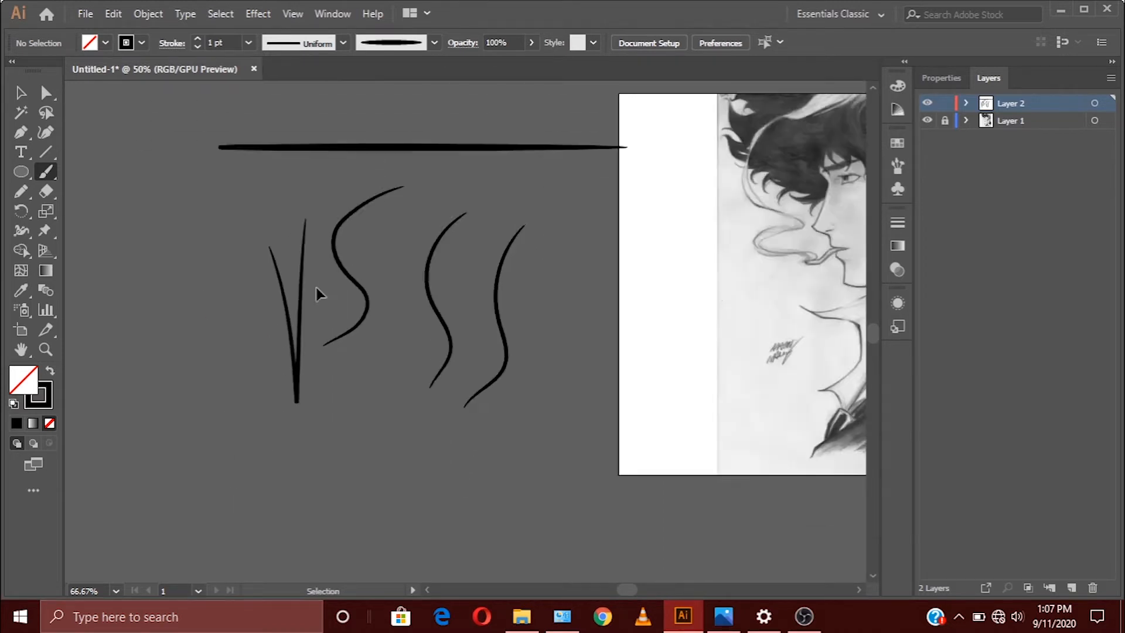
left_click_drag(673, 298, 495, 391)
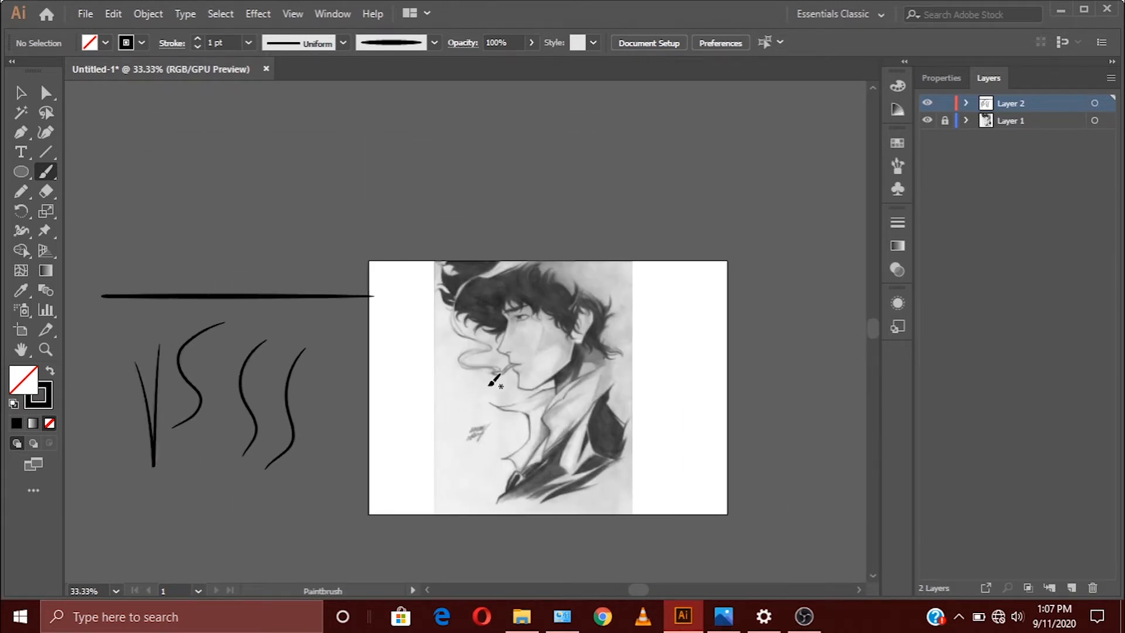
key("ctrl+plus")
key("ctrl+plus")
left_click_drag(660, 402, 567, 255)
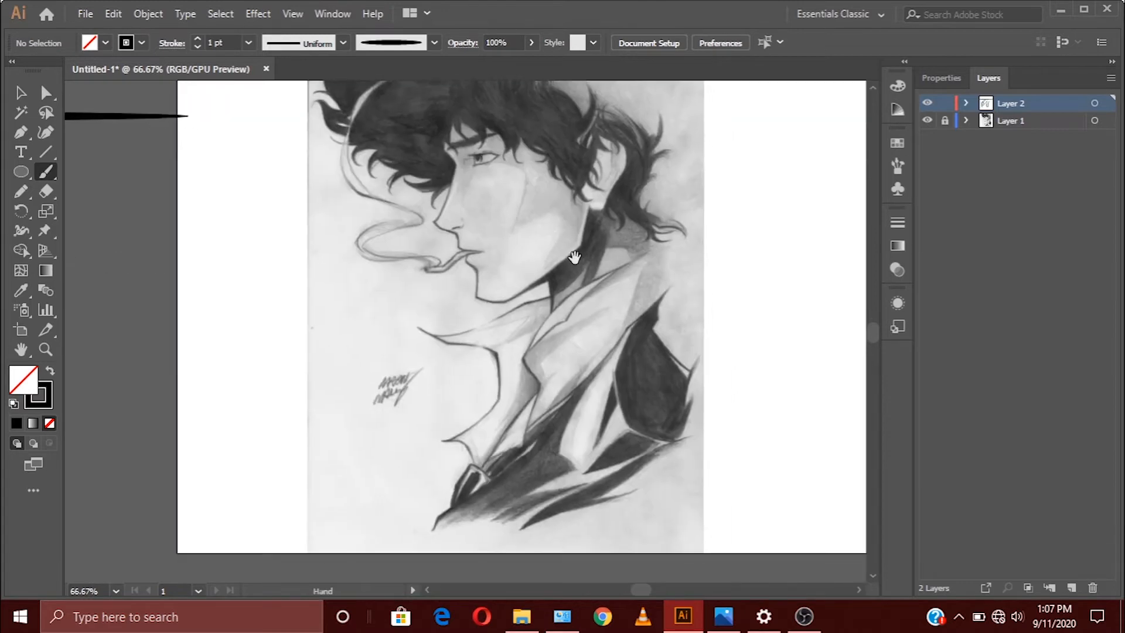
scroll(567, 255, "up", 2)
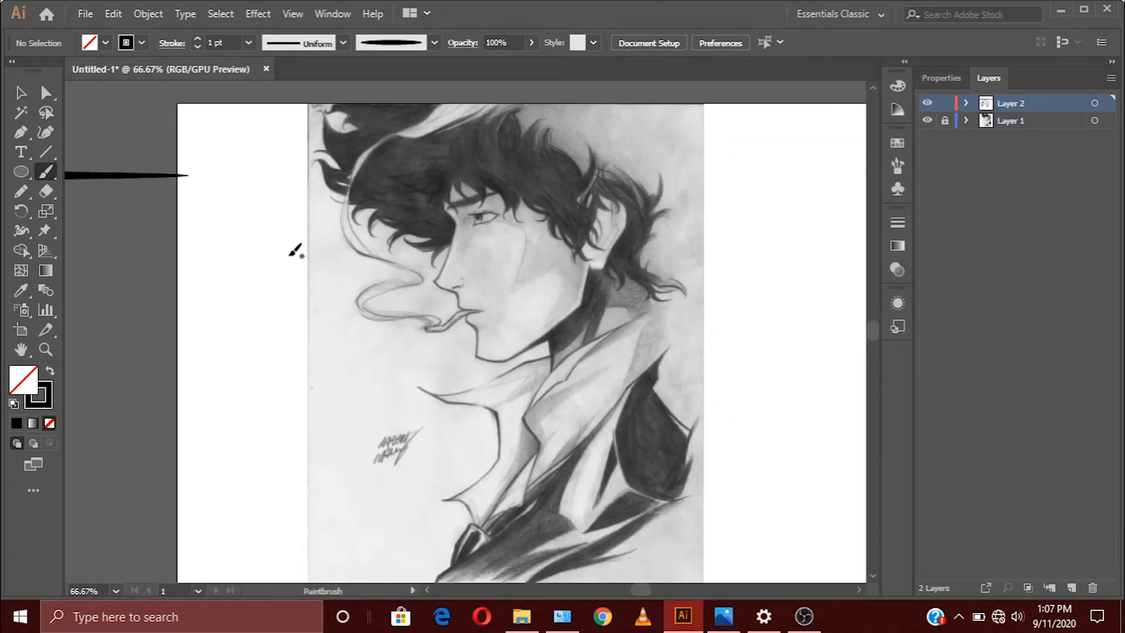
mouse_move(144, 293)
left_mouse_down()
mouse_move(570, 255)
mouse_move(640, 222)
left_mouse_up()
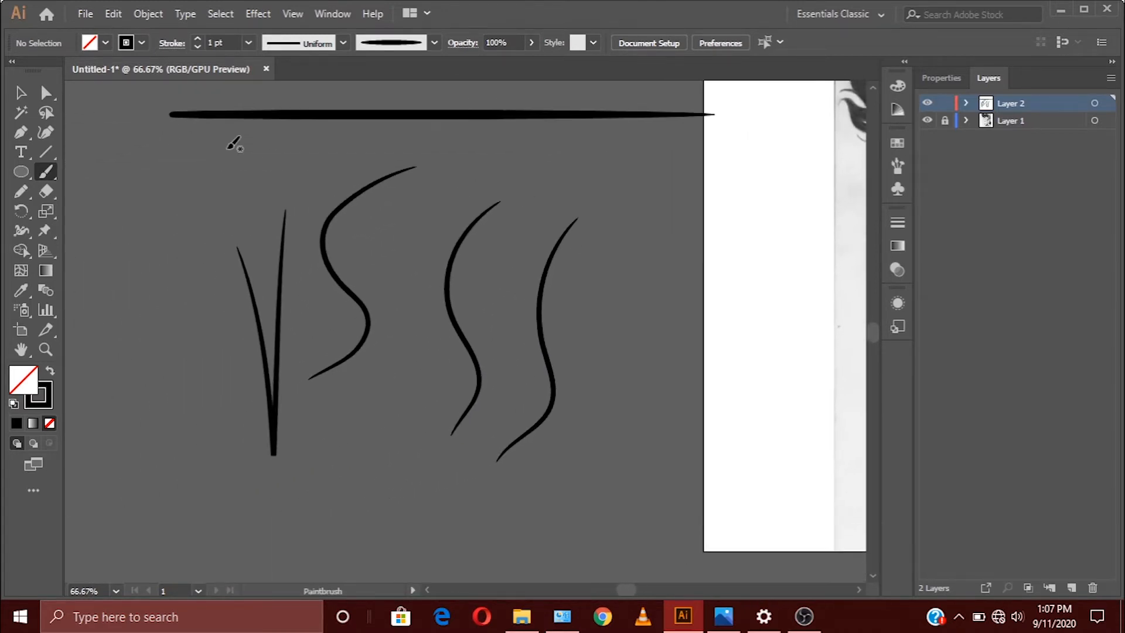
Delete the ellipse and all the test strokes beside the artboard
left_click(20, 92)
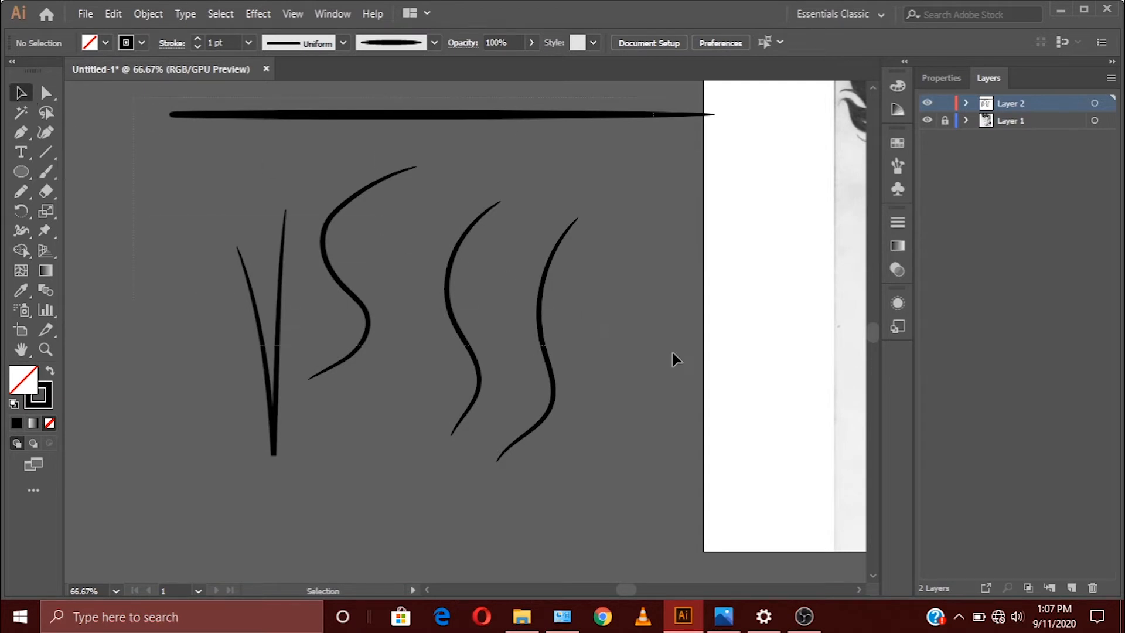
left_click_drag(673, 358, 782, 483)
key("Delete")
Unlock the portrait's layer and rename Layer 2 to linework
mouse_move(771, 410)
left_mouse_down()
mouse_move(358, 450)
mouse_move(343, 508)
left_mouse_up()
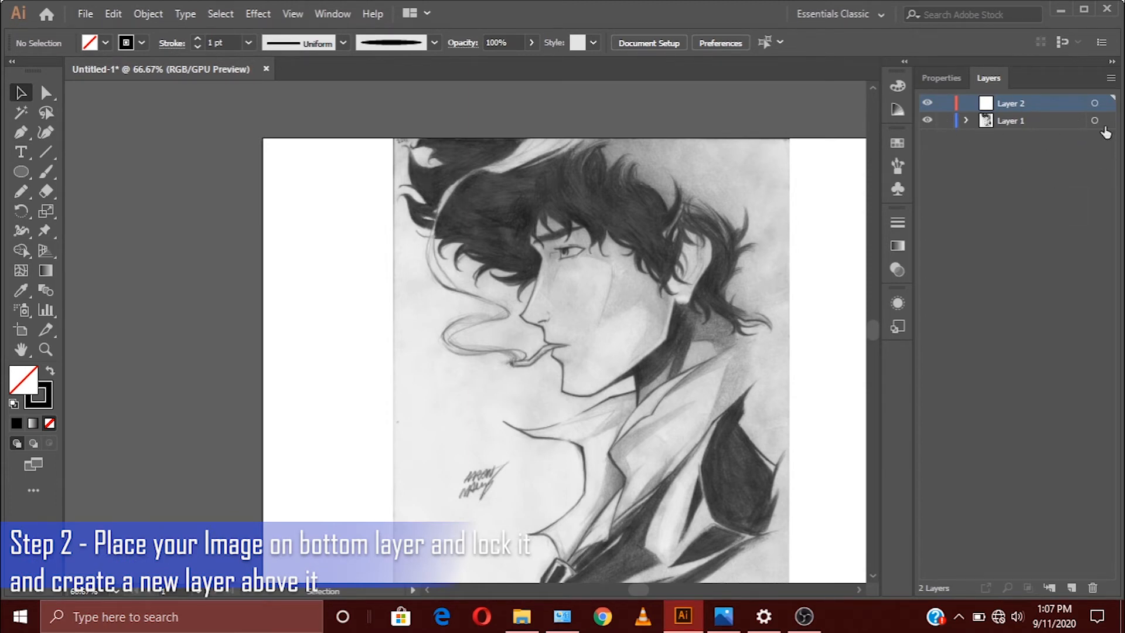
double_click(1018, 104)
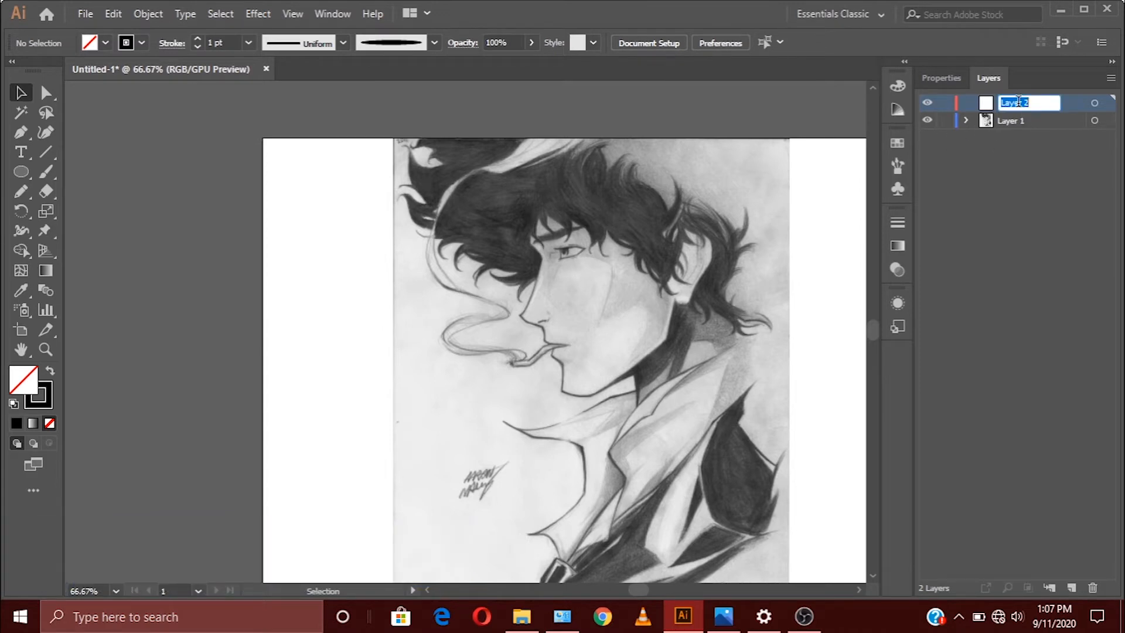
key("BackSpace")
Lower the opacity of the portrait image on Layer 1 to 57%
left_click(997, 116)
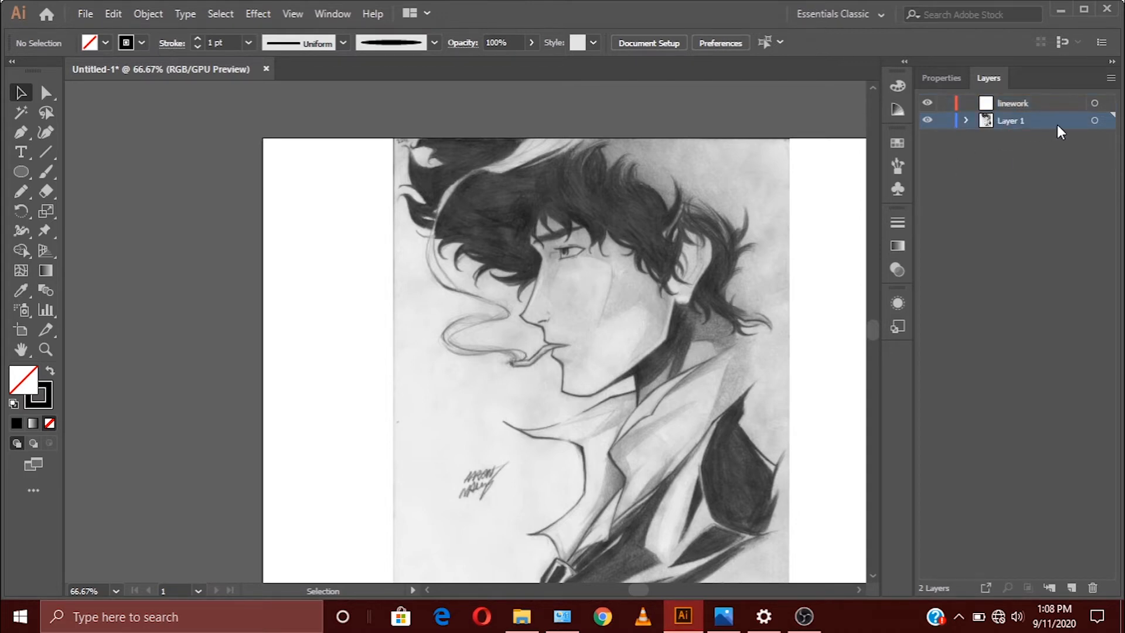
left_click(933, 75)
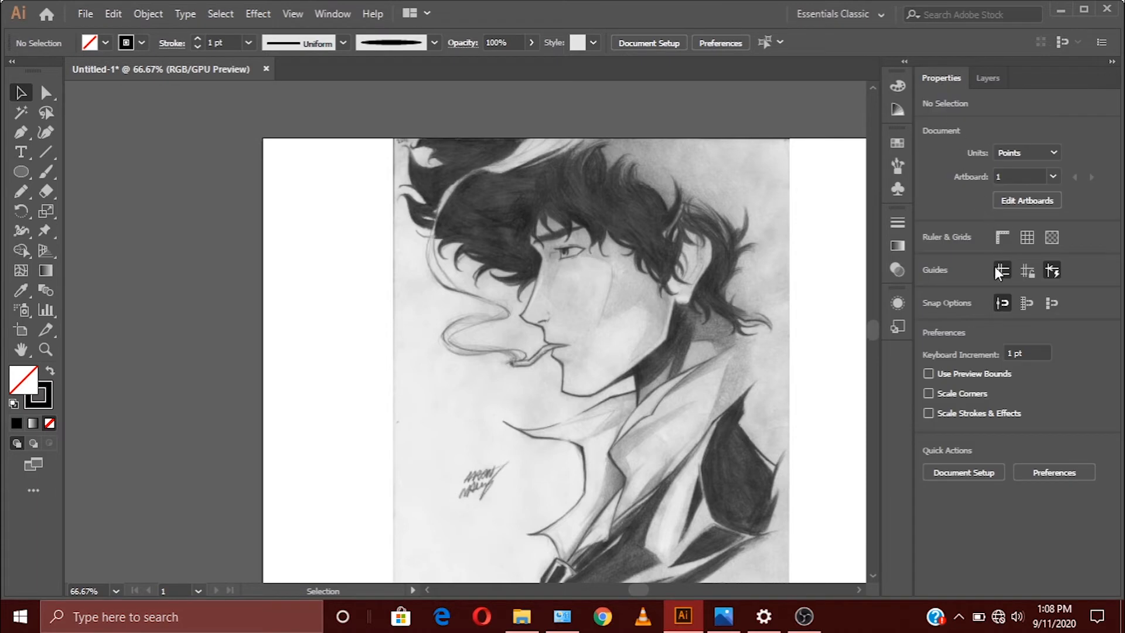
left_click(703, 245)
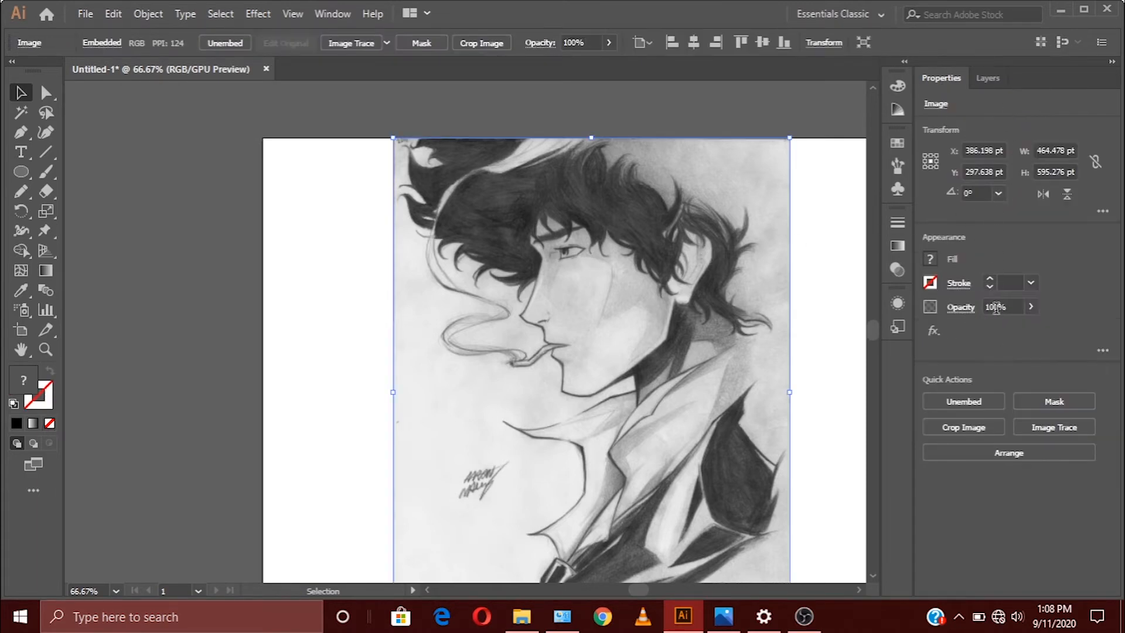
left_click(1030, 306)
left_click_drag(1026, 328, 1001, 330)
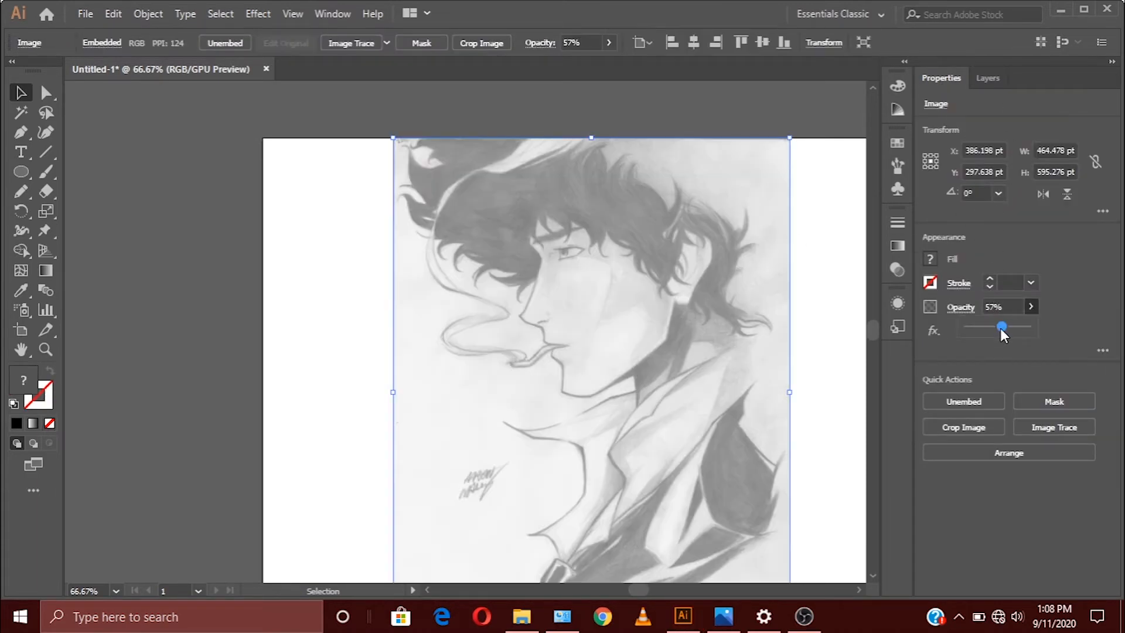
Lock Layer 1 and make the linework layer active
left_click(988, 78)
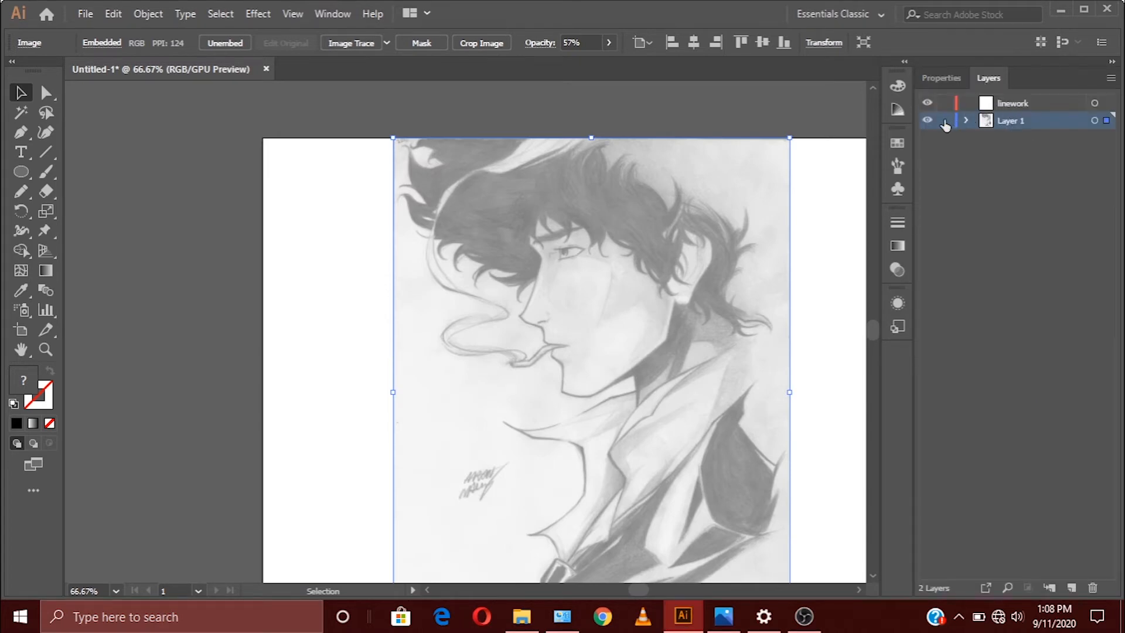
left_click(944, 120)
left_click(1035, 102)
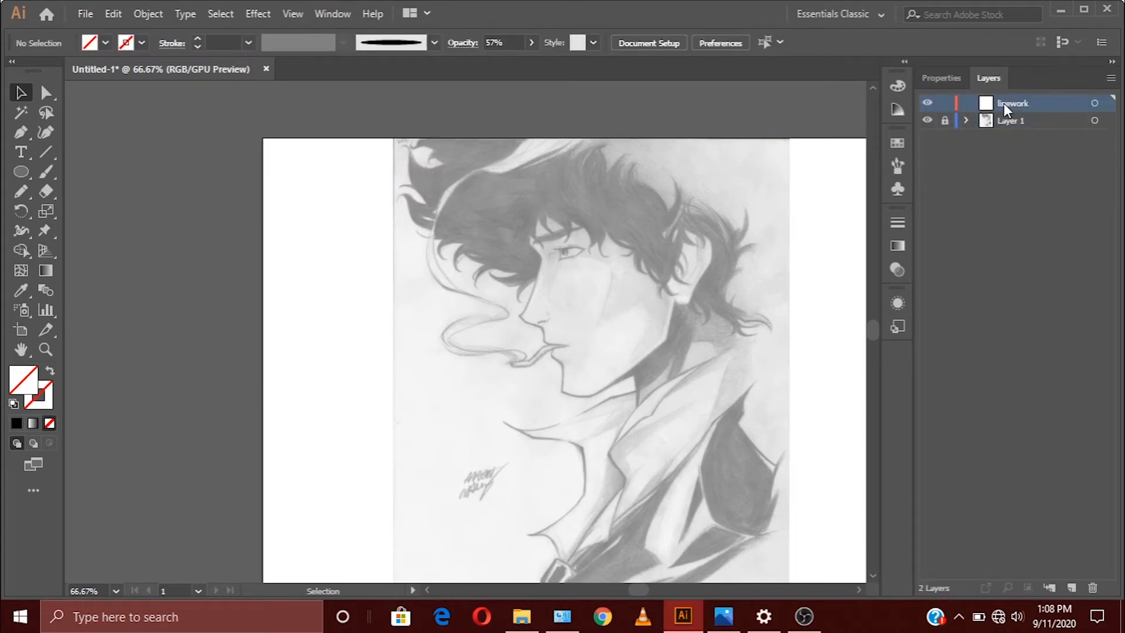
Paint several test strokes beside the artboard with the tapered art brush at 0.5 pt, and delete them all
scroll(603, 188, "down", 1)
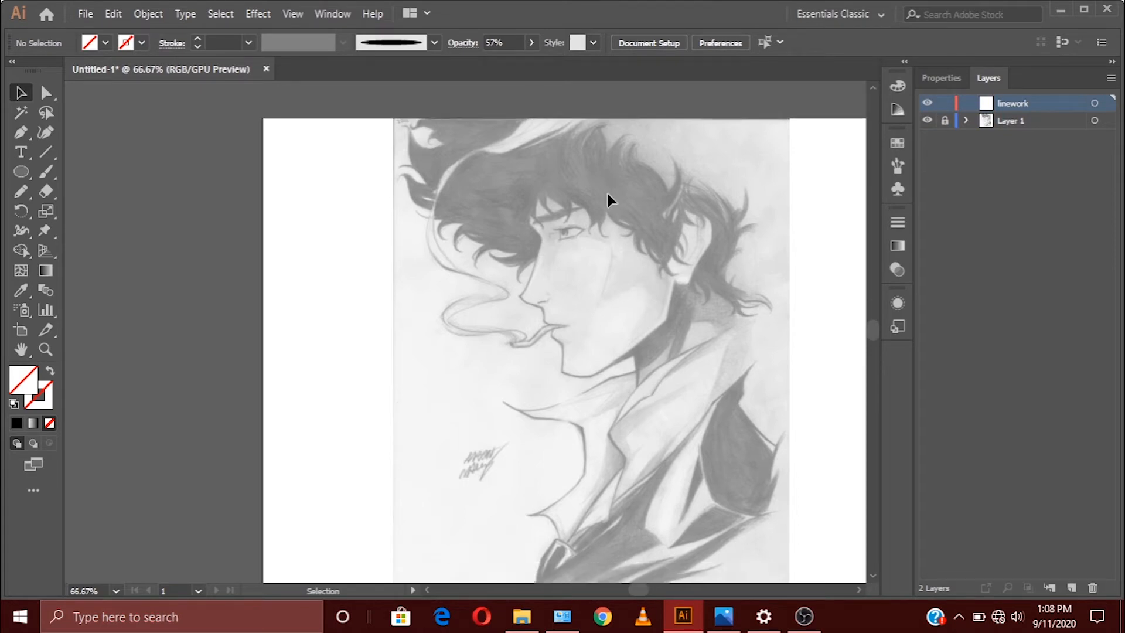
left_click(52, 171)
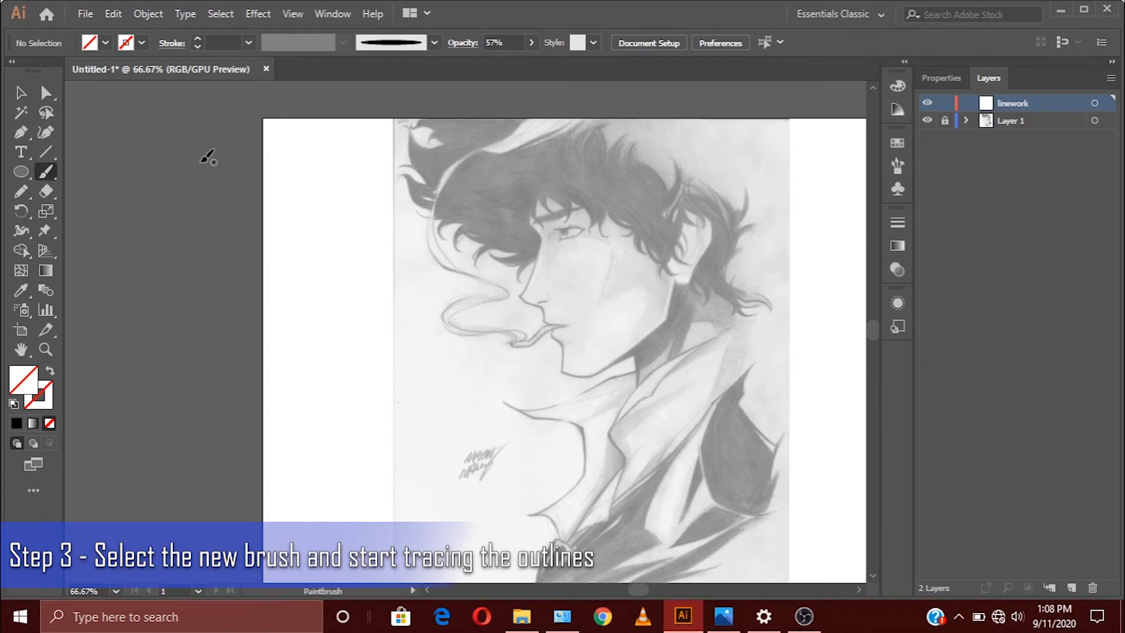
left_click_drag(199, 162, 130, 348)
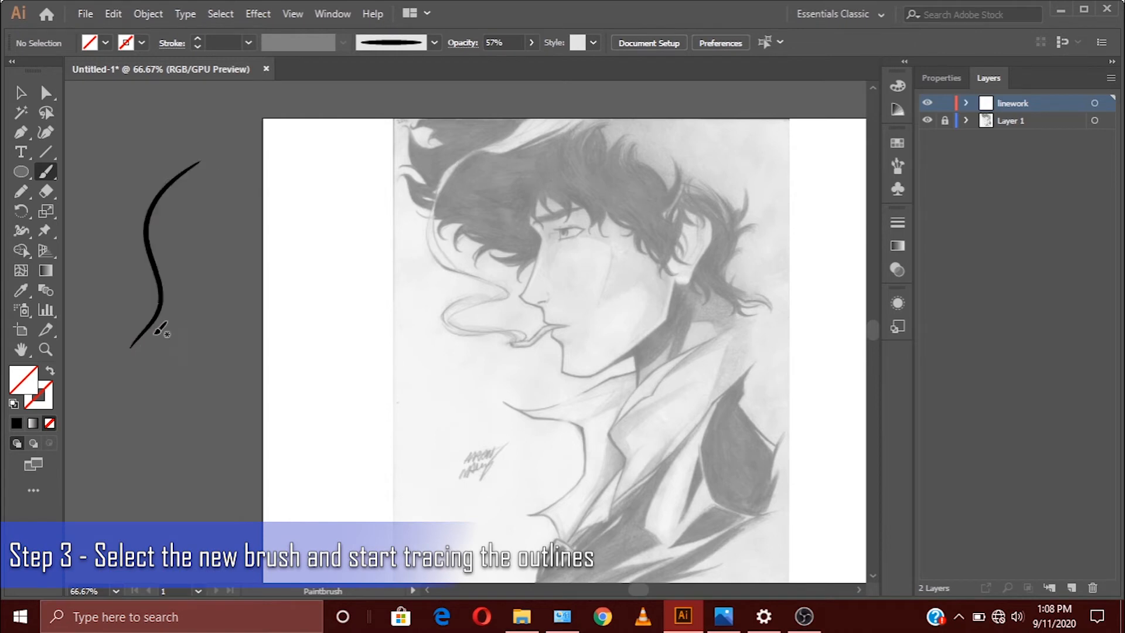
left_click(198, 47)
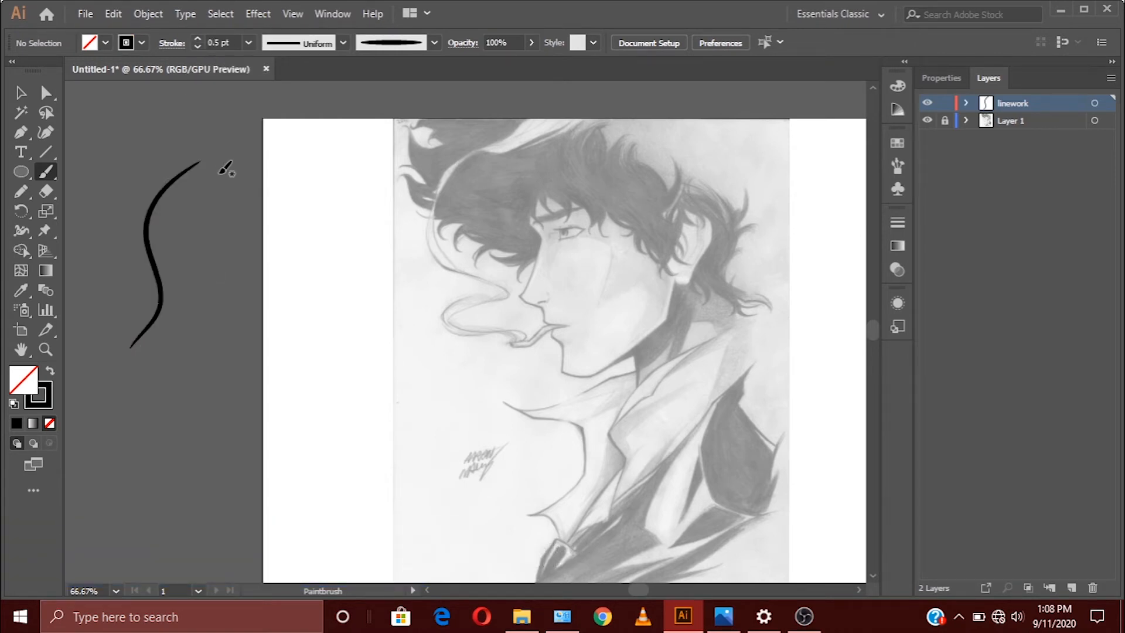
mouse_move(211, 199)
left_mouse_down()
mouse_move(150, 458)
mouse_move(252, 229)
left_mouse_up()
mouse_move(123, 145)
left_mouse_down()
mouse_move(166, 234)
mouse_move(228, 177)
left_mouse_up()
left_click(21, 92)
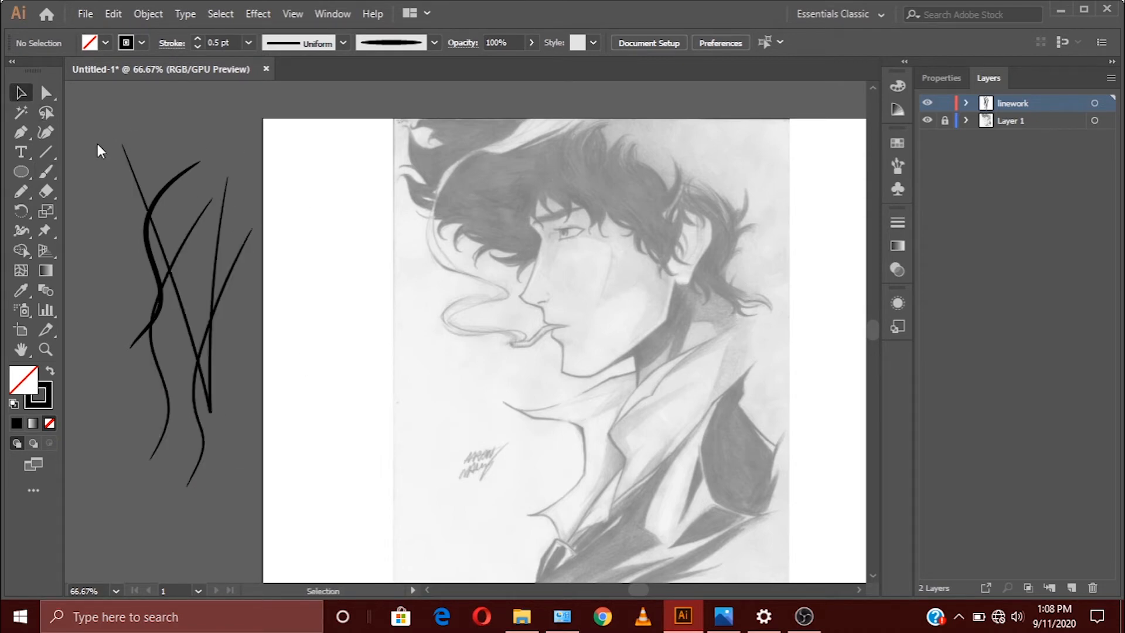
left_click_drag(198, 308, 309, 536)
key("Delete")
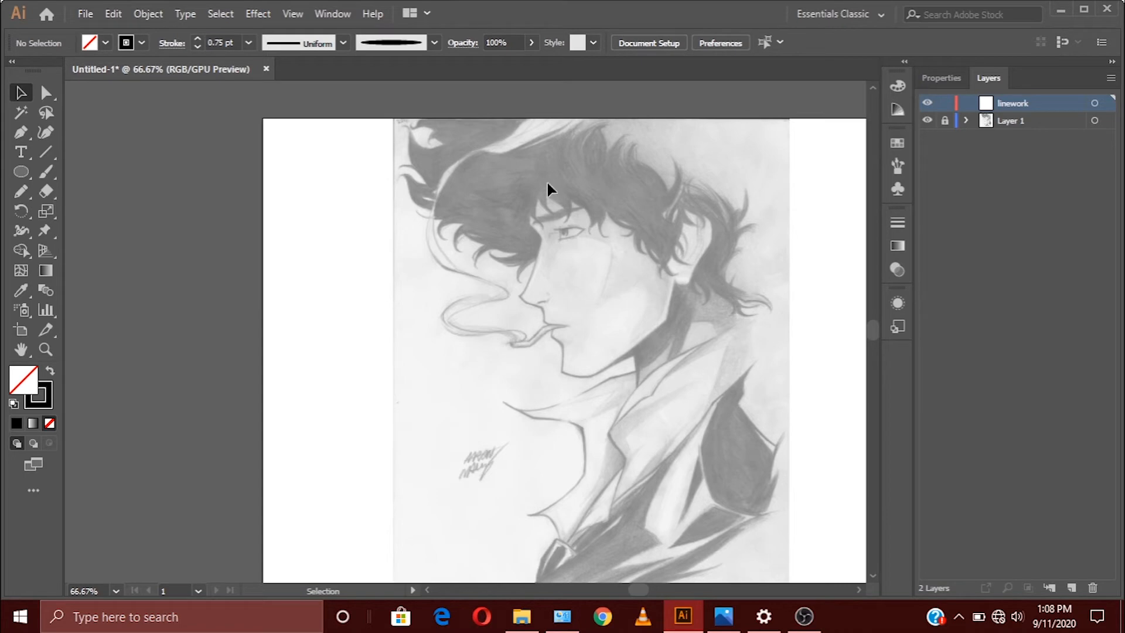
Trace the face profile from forehead to chin and the jawline up to the ear with the Paintbrush at 1 pt
key("ctrl+plus")
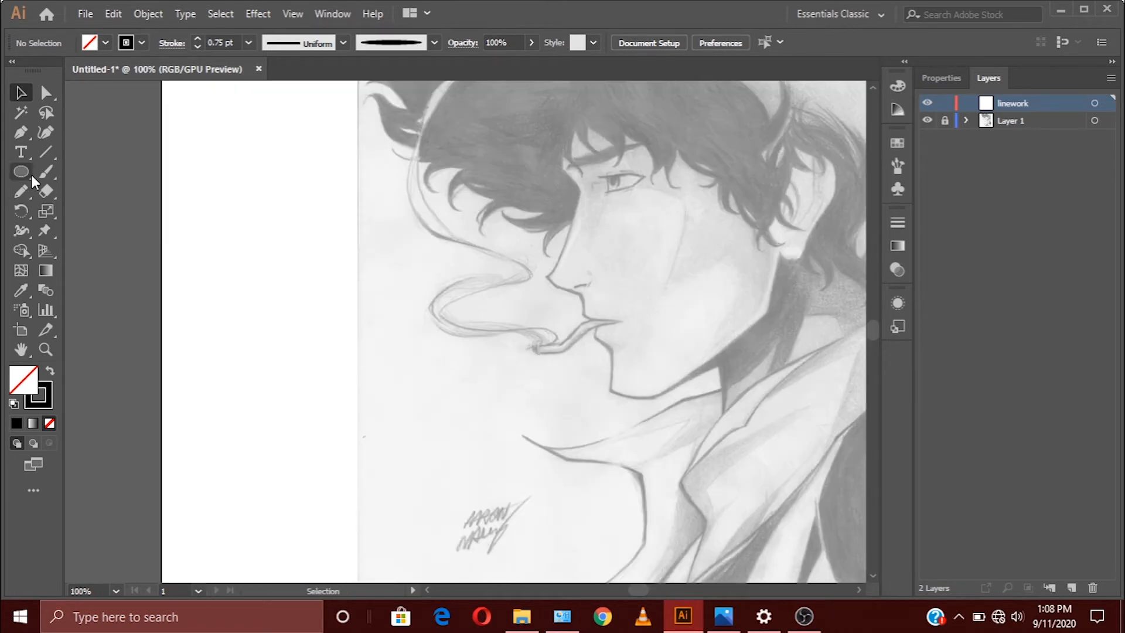
left_click(46, 171)
mouse_move(564, 150)
left_mouse_down()
mouse_move(580, 205)
mouse_move(547, 275)
mouse_move(584, 296)
mouse_move(585, 314)
mouse_move(623, 321)
mouse_move(596, 326)
mouse_move(596, 345)
mouse_move(616, 357)
mouse_move(612, 394)
mouse_move(665, 393)
mouse_move(731, 348)
left_mouse_up()
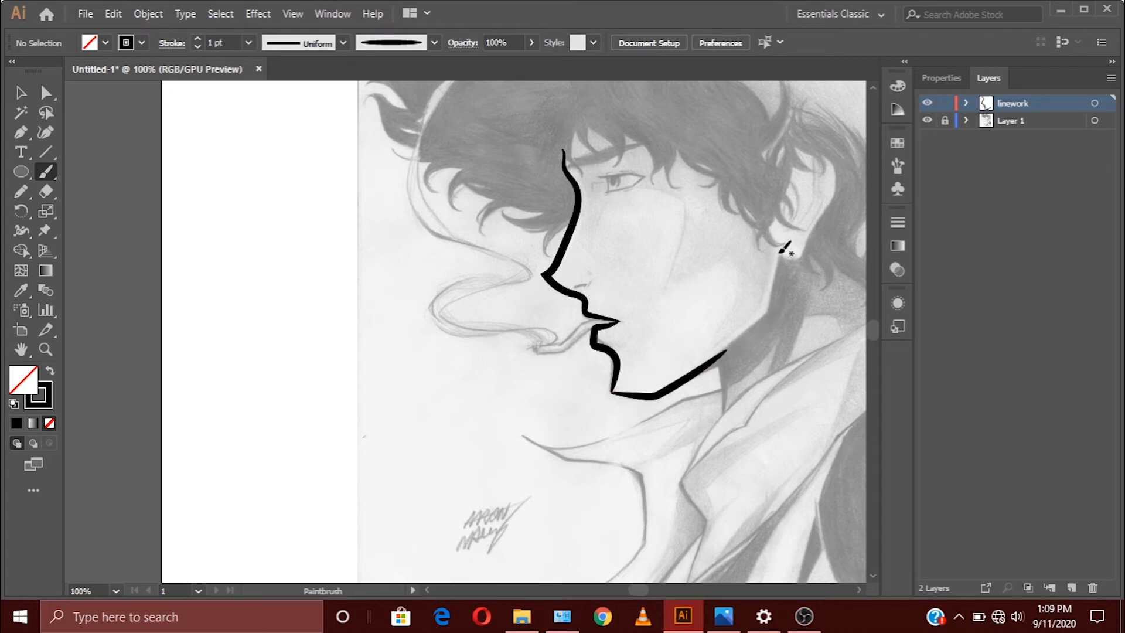
mouse_move(778, 253)
left_mouse_down()
mouse_move(771, 316)
mouse_move(721, 354)
left_mouse_up()
Trace the nostril with short brush strokes, redoing the first attempt
scroll(741, 333, "up", 3)
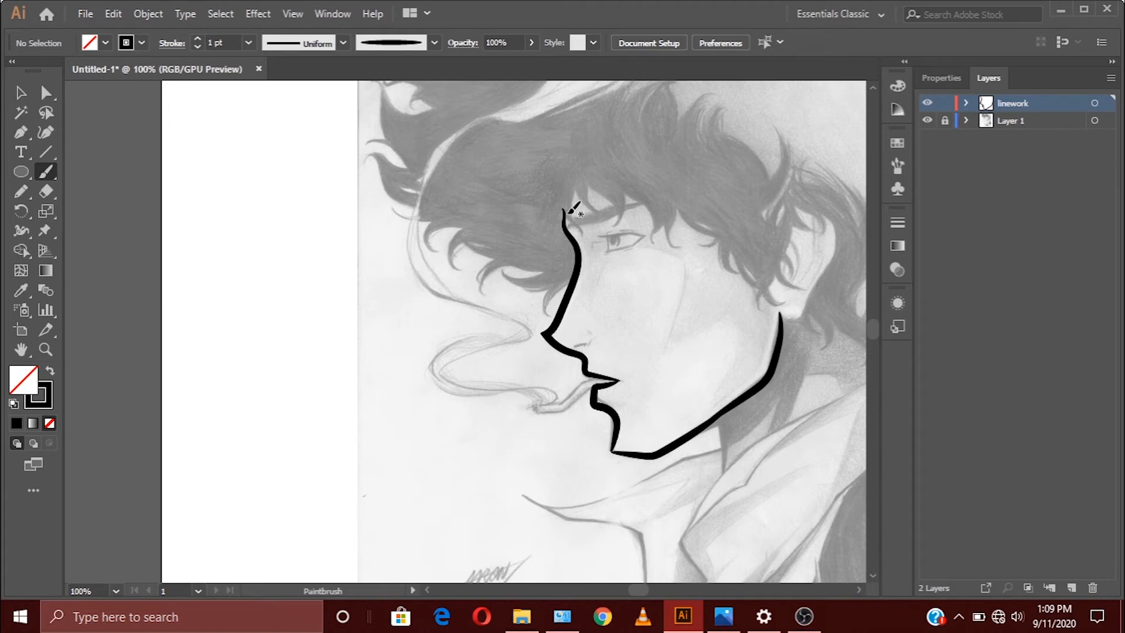
key("ctrl+plus")
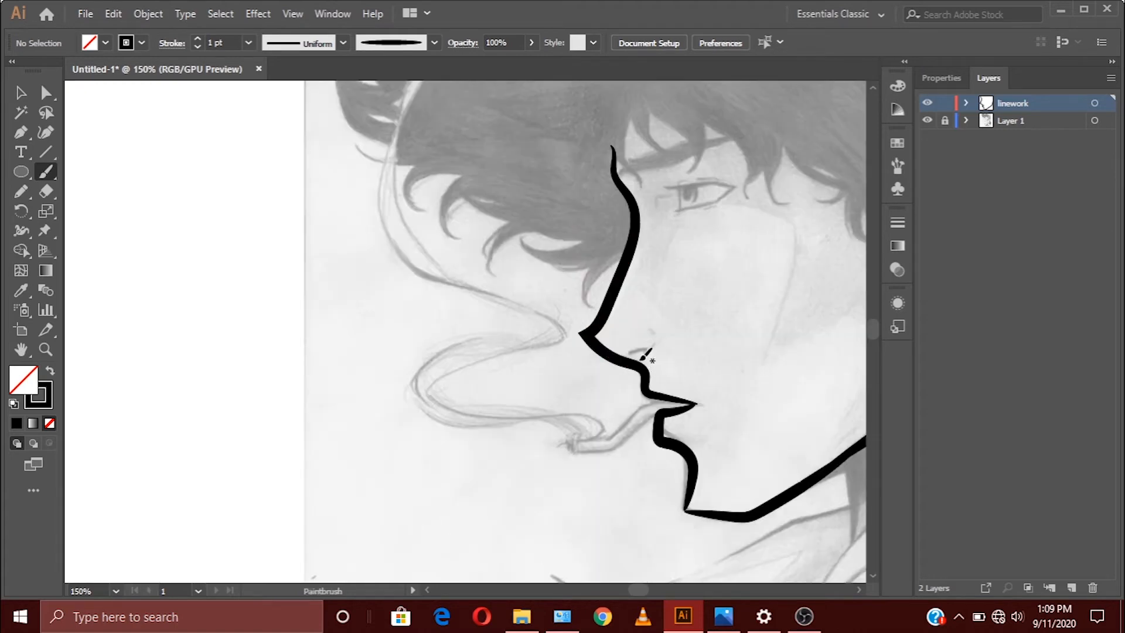
left_click_drag(633, 352, 657, 348)
key("ctrl+z")
key("ctrl+z")
mouse_move(629, 352)
left_mouse_down()
mouse_move(651, 349)
mouse_move(651, 360)
left_mouse_up()
Trace the eye's lids, iris and inner corner with the brush at 0.5 pt
scroll(670, 311, "up", 3)
mouse_move(666, 265)
left_mouse_down()
mouse_move(740, 266)
mouse_move(679, 288)
left_mouse_up()
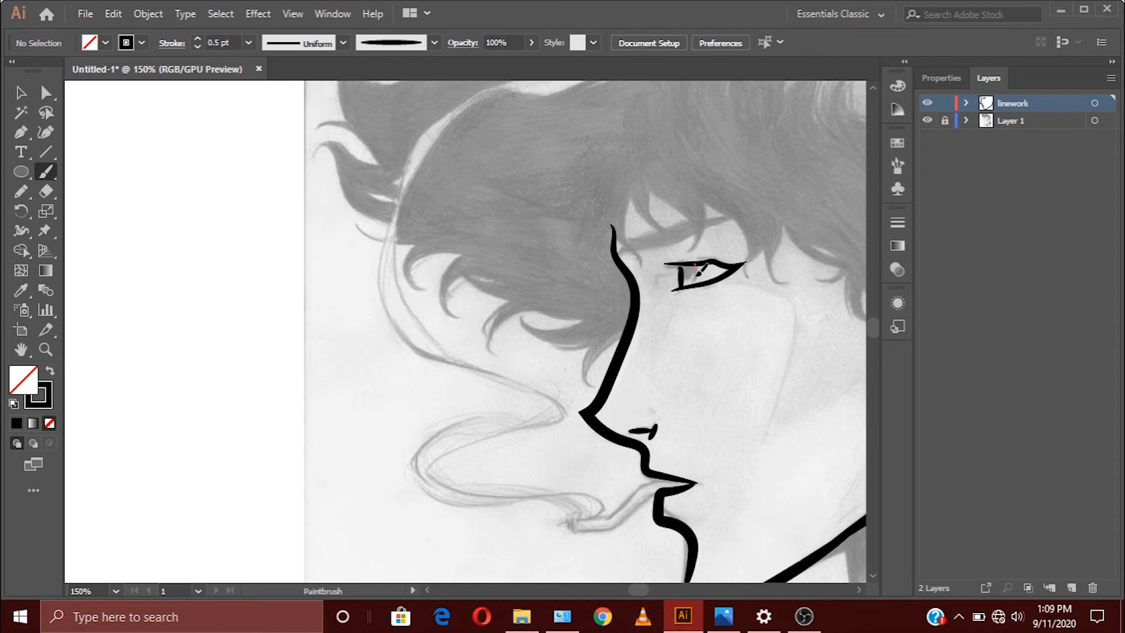
mouse_move(696, 273)
left_mouse_down()
mouse_move(686, 282)
mouse_move(690, 273)
mouse_move(663, 274)
mouse_move(653, 288)
left_mouse_up()
Trace the eyebrow and the fringe locks across the forehead towards the ear, redoing the last lock
scroll(653, 269, "up", 1)
left_click_drag(711, 228, 468, 100)
mouse_move(372, 144)
left_mouse_down()
mouse_move(391, 177)
mouse_move(420, 146)
mouse_move(452, 148)
mouse_move(460, 116)
left_mouse_up()
mouse_move(461, 116)
left_mouse_down()
mouse_move(490, 126)
mouse_move(511, 167)
mouse_move(516, 143)
left_mouse_up()
mouse_move(516, 142)
left_mouse_down()
mouse_move(550, 190)
mouse_move(536, 126)
left_mouse_up()
mouse_move(537, 130)
left_mouse_down()
mouse_move(557, 163)
mouse_move(603, 179)
mouse_move(599, 193)
left_mouse_up()
mouse_move(601, 195)
left_mouse_down()
mouse_move(605, 223)
mouse_move(608, 199)
mouse_move(641, 238)
left_mouse_up()
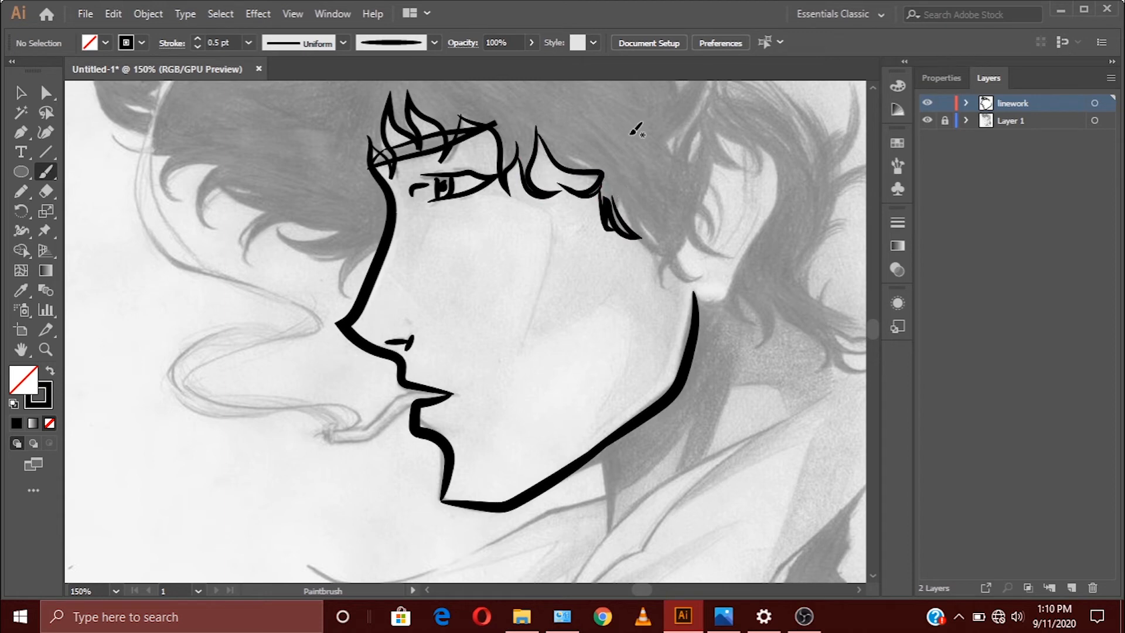
key("ctrl+z")
mouse_move(601, 193)
left_mouse_down()
mouse_move(637, 229)
mouse_move(660, 284)
mouse_move(669, 255)
left_mouse_up()
Trace the ear's outline and its inner folds, redoing one of the strokes
mouse_move(709, 279)
left_mouse_down()
mouse_move(676, 255)
mouse_move(728, 256)
mouse_move(697, 208)
left_mouse_up()
scroll(703, 205, "up", 1)
mouse_move(706, 191)
left_mouse_down()
mouse_move(713, 173)
mouse_move(701, 242)
left_mouse_up()
key("ctrl+z")
mouse_move(721, 208)
left_mouse_down()
mouse_move(753, 203)
mouse_move(716, 170)
mouse_move(740, 225)
left_mouse_up()
Trace the hair locks behind the ear at the nape, undoing and redrawing the flicked tips
mouse_move(760, 190)
left_mouse_down()
mouse_move(772, 189)
mouse_move(709, 337)
mouse_move(694, 339)
left_mouse_up()
mouse_move(725, 339)
left_mouse_down()
mouse_move(609, 258)
mouse_move(631, 313)
mouse_move(677, 276)
mouse_move(631, 261)
mouse_move(698, 338)
mouse_move(777, 322)
left_mouse_up()
key("ctrl+z")
key("ctrl+z")
mouse_move(722, 291)
left_mouse_down()
mouse_move(743, 330)
mouse_move(724, 303)
left_mouse_up()
key("ctrl+z")
key("ctrl+z")
left_click_drag(777, 311, 715, 278)
key("ctrl+z")
key("ctrl+z")
mouse_move(759, 328)
left_mouse_down()
mouse_move(723, 320)
mouse_move(718, 303)
mouse_move(777, 326)
left_mouse_up()
key("ctrl+z")
left_click_drag(721, 285, 797, 320)
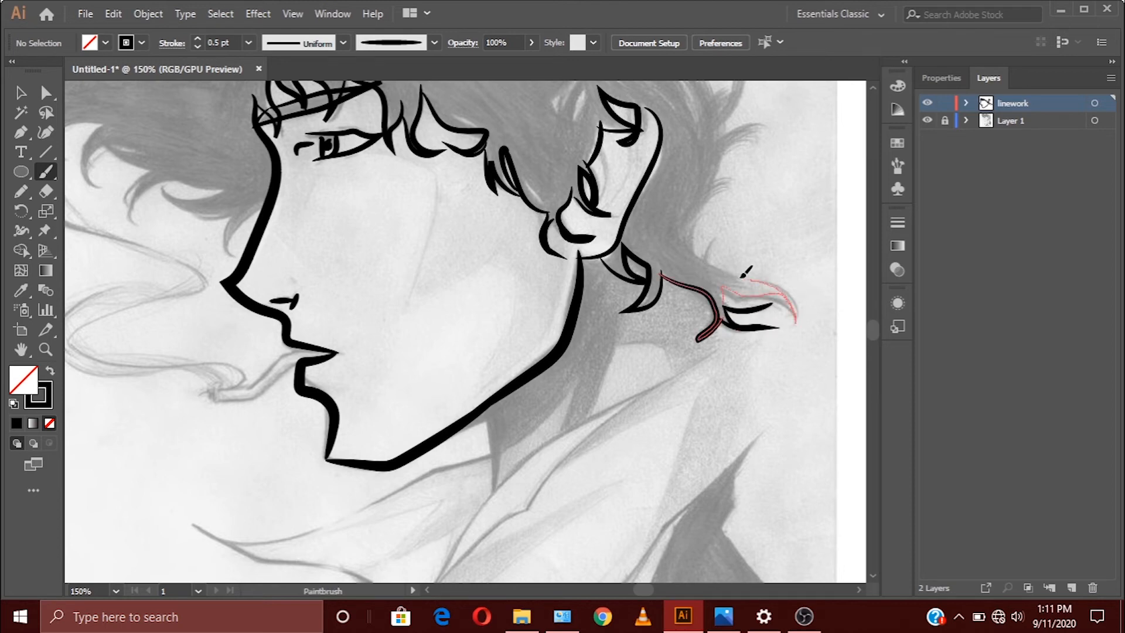
Trace the outer hair contour from the back of the head up over the crown
left_click_drag(712, 264, 735, 173)
left_click_drag(728, 203, 717, 380)
mouse_move(704, 351)
left_mouse_down()
mouse_move(725, 303)
mouse_move(706, 313)
left_mouse_up()
mouse_move(707, 302)
left_mouse_down()
mouse_move(724, 258)
mouse_move(604, 212)
mouse_move(648, 272)
left_mouse_up()
mouse_move(628, 268)
left_mouse_down()
mouse_move(629, 236)
mouse_move(595, 291)
mouse_move(542, 167)
mouse_move(495, 206)
left_mouse_up()
mouse_move(494, 206)
left_mouse_down()
mouse_move(527, 153)
mouse_move(454, 196)
left_mouse_up()
mouse_move(454, 202)
left_mouse_down()
mouse_move(504, 290)
mouse_move(430, 236)
mouse_move(316, 269)
left_mouse_up()
mouse_move(401, 243)
left_mouse_down()
mouse_move(429, 212)
mouse_move(227, 285)
mouse_move(137, 359)
left_mouse_up()
Trace the hair tufts at the sketch's upper left corner, undoing the misplaced strokes
scroll(320, 320, "up", 3)
mouse_move(320, 306)
left_mouse_down()
mouse_move(173, 397)
mouse_move(453, 304)
left_mouse_up()
mouse_move(329, 224)
left_mouse_down()
mouse_move(380, 261)
mouse_move(314, 237)
mouse_move(360, 279)
mouse_move(305, 226)
mouse_move(371, 276)
mouse_move(319, 283)
left_mouse_up()
key("ctrl+z")
key("ctrl+z")
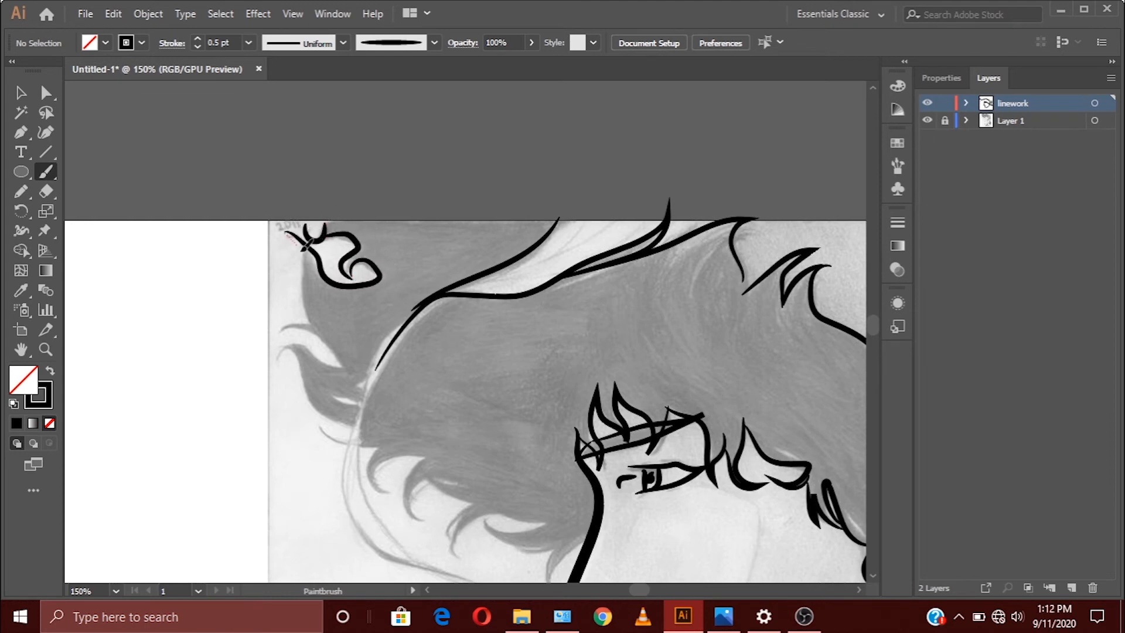
left_click_drag(287, 233, 344, 378)
mouse_move(312, 323)
left_mouse_down()
mouse_move(283, 350)
mouse_move(312, 405)
mouse_move(362, 362)
mouse_move(379, 400)
left_mouse_up()
Trace the curled lower locks of the front hair that sweep towards the bridge of the nose
scroll(387, 414, "down", 3)
scroll(434, 378, "down", 4)
mouse_move(363, 287)
left_mouse_down()
mouse_move(373, 334)
mouse_move(427, 311)
left_mouse_up()
scroll(427, 310, "down", 2)
left_click_drag(386, 262, 373, 306)
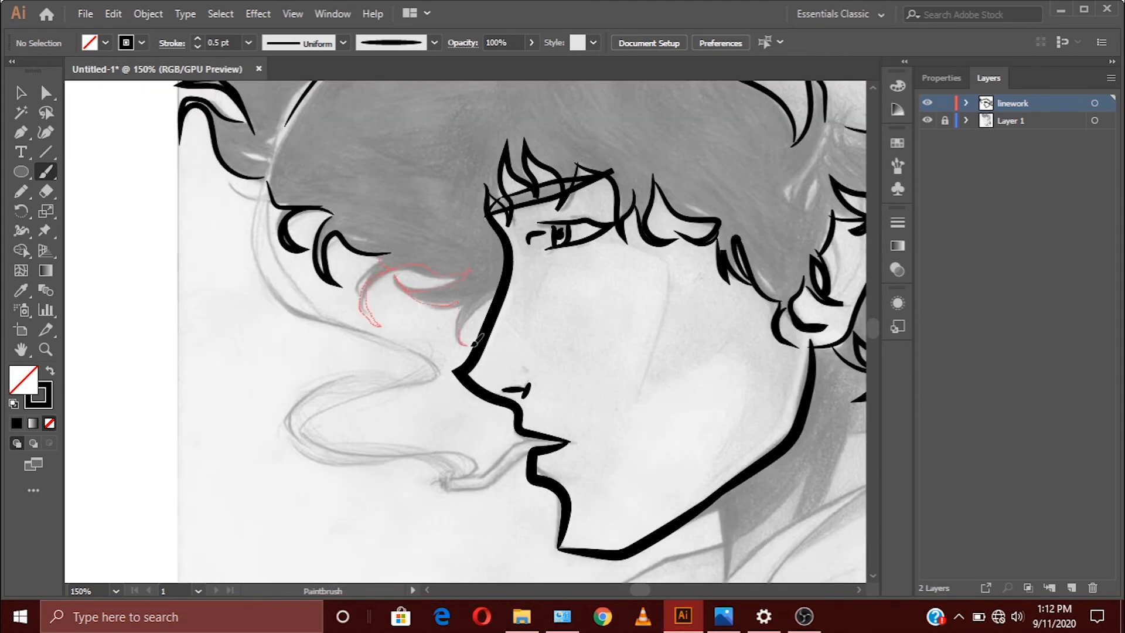
left_click_drag(474, 343, 492, 298)
key("ctrl+z")
mouse_move(383, 258)
left_mouse_down()
mouse_move(375, 310)
mouse_move(462, 274)
mouse_move(466, 301)
left_mouse_up()
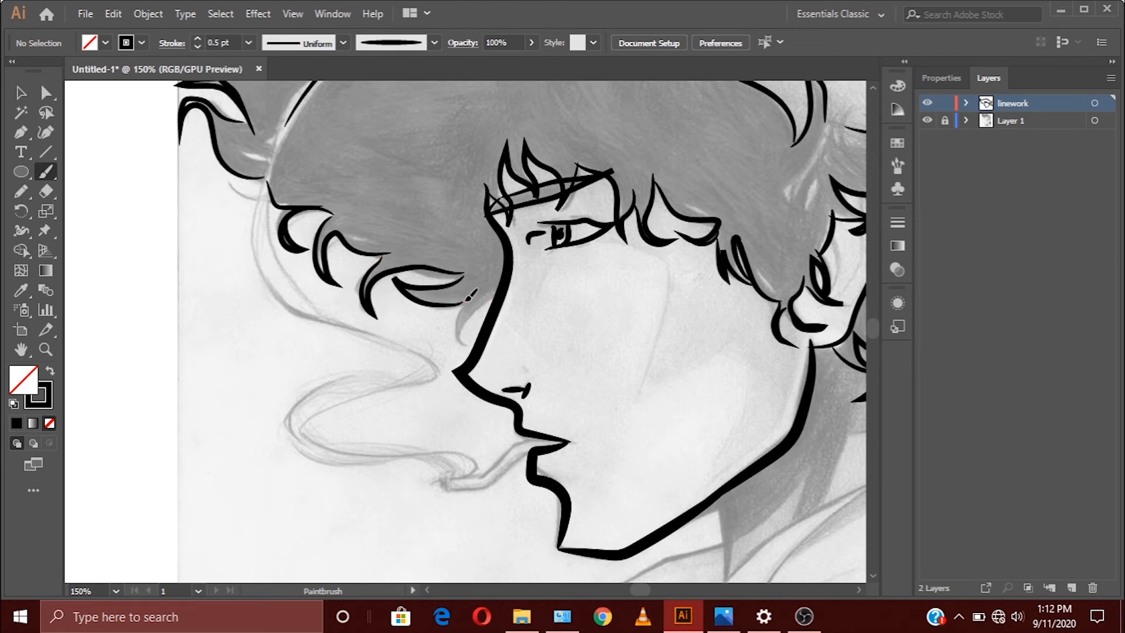
Trace the neck shadow lines below the jaw and the inner edge of the collar
left_click_drag(528, 563, 490, 329)
mouse_move(657, 270)
left_mouse_down()
mouse_move(695, 346)
mouse_move(764, 237)
mouse_move(750, 291)
left_mouse_up()
mouse_move(808, 207)
left_mouse_down()
mouse_move(782, 275)
mouse_move(614, 348)
left_mouse_up()
mouse_move(634, 283)
left_mouse_down()
mouse_move(688, 271)
mouse_move(693, 301)
left_mouse_up()
left_click_drag(515, 417, 539, 388)
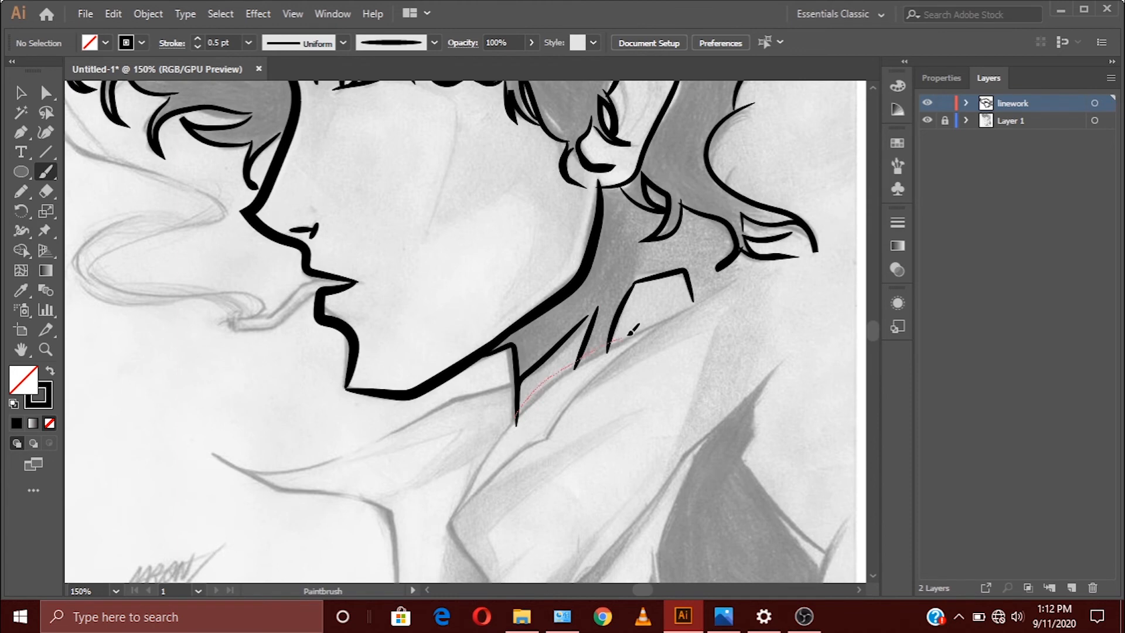
left_click_drag(714, 291, 720, 286)
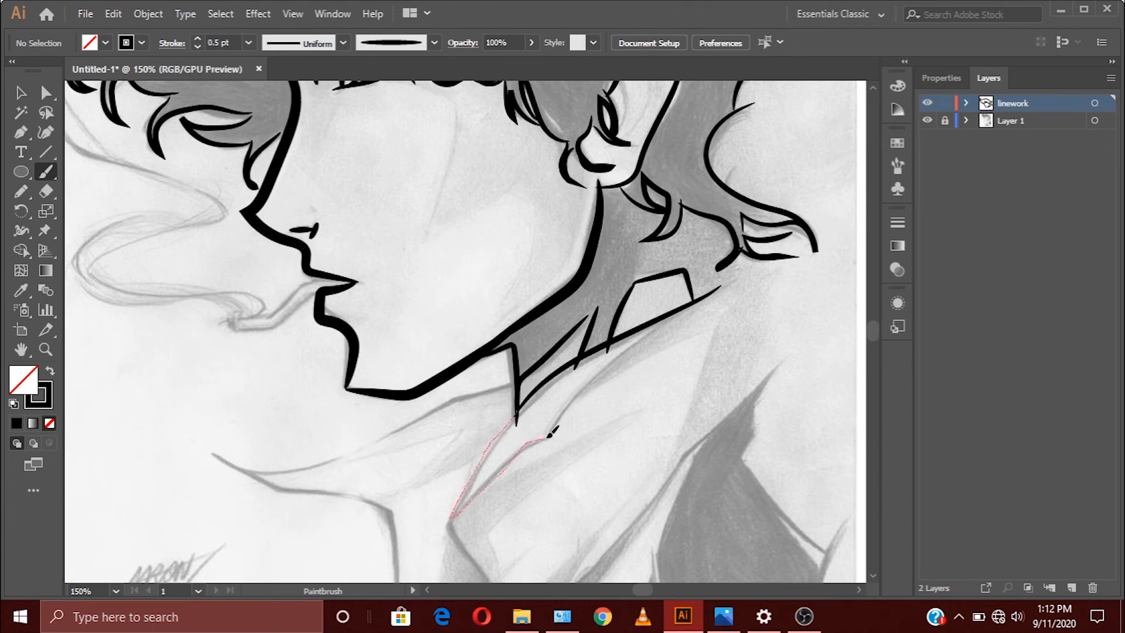
Trace the folded collar edge and the shirt line running down from its point, redoing the first attempt at the line
left_click_drag(661, 314, 665, 312)
left_click_drag(625, 381, 608, 220)
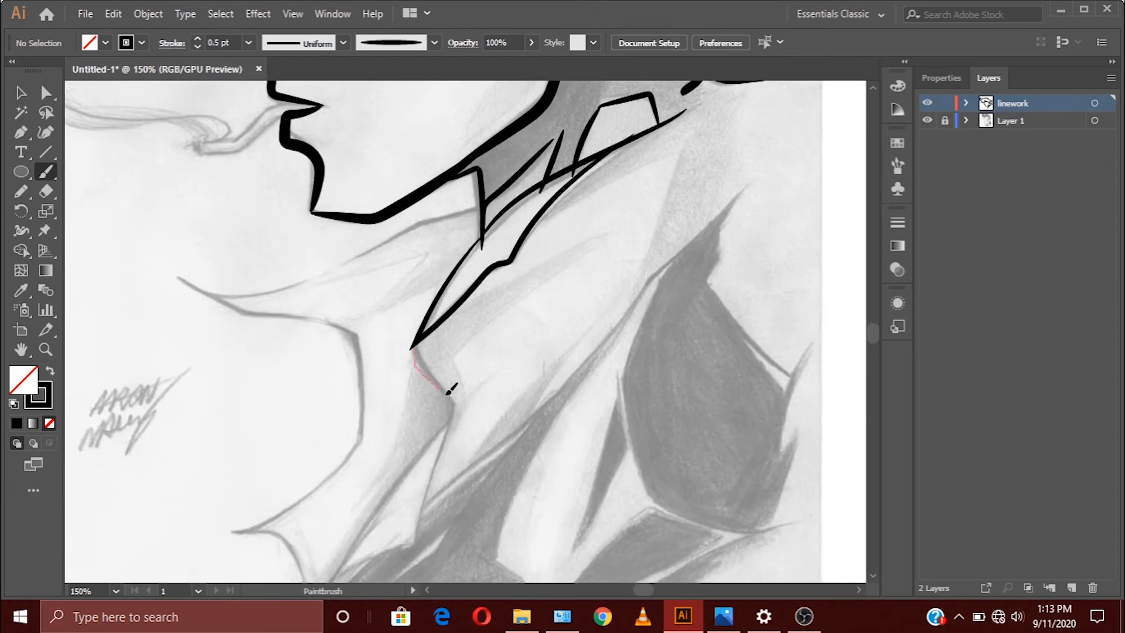
left_click_drag(448, 393, 456, 403)
key("ctrl+z")
left_click_drag(420, 527, 420, 530)
Trace the pointed lower tip of the collar and the long outer lapel edge up towards the shoulder
left_click_drag(397, 455, 406, 291)
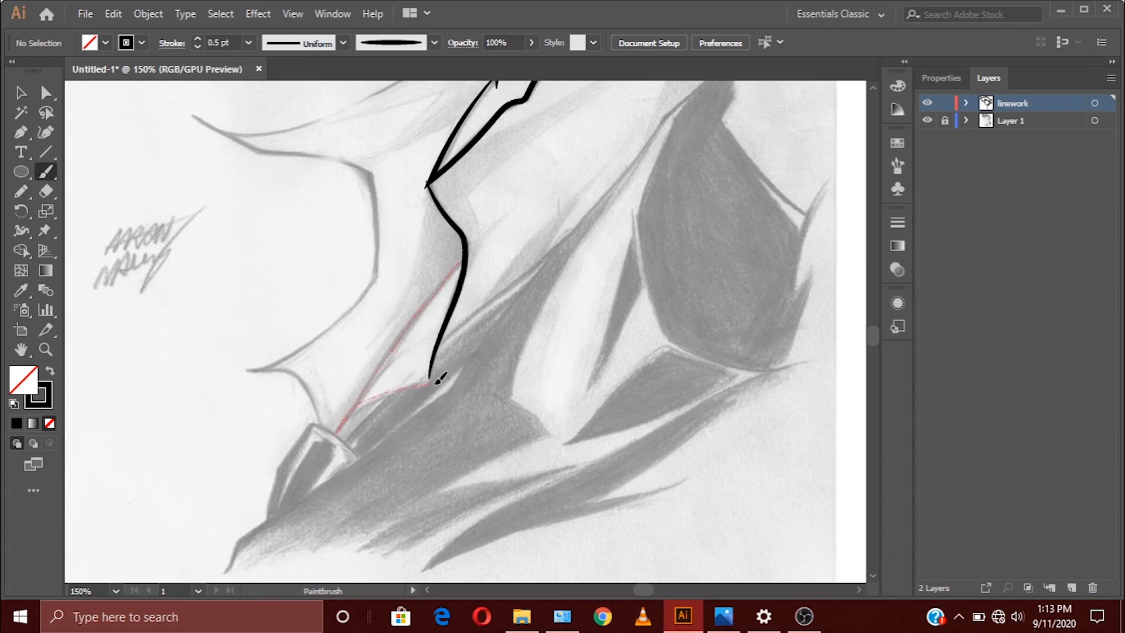
left_click_drag(436, 381, 433, 384)
left_click_drag(636, 159, 537, 351)
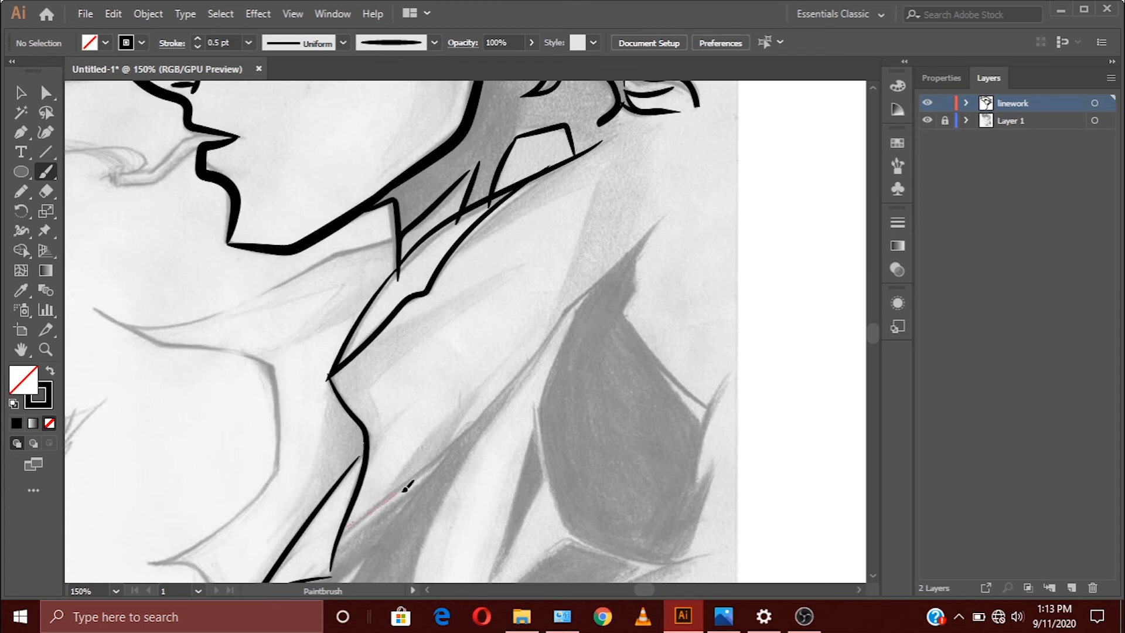
mouse_move(408, 486)
left_mouse_down()
mouse_move(514, 382)
mouse_move(563, 307)
left_mouse_up()
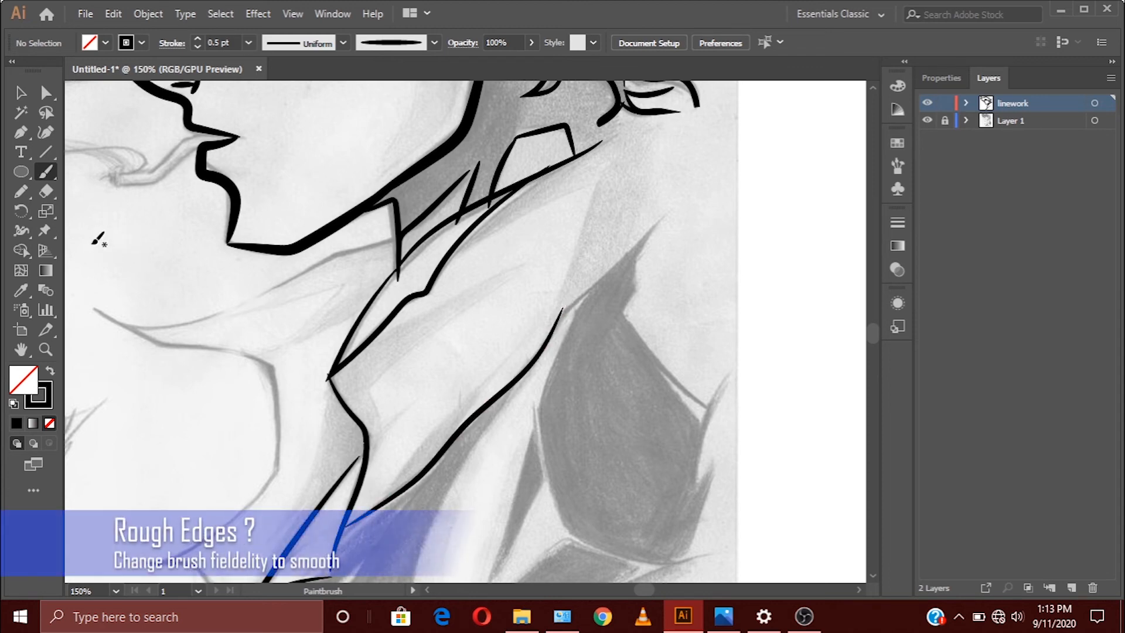
Set the Paintbrush tool's fidelity to the Smooth end of the scale
double_click(48, 170)
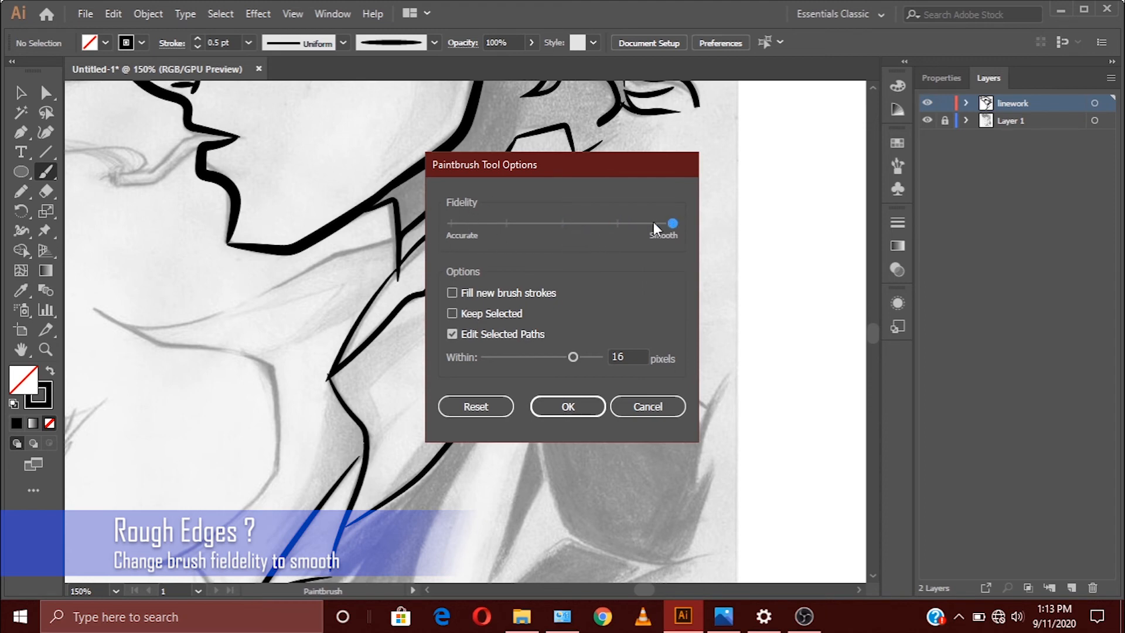
left_click(566, 406)
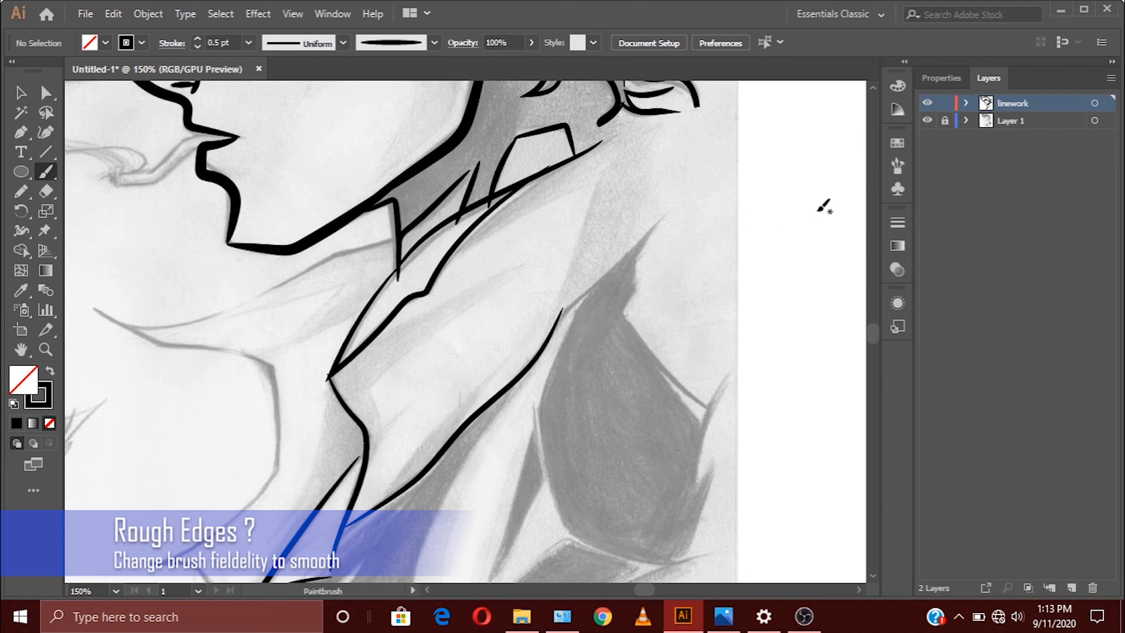
Paint a wavy test stroke on the blank area beside the portrait and delete it
mouse_move(817, 212)
left_mouse_down()
mouse_move(819, 455)
mouse_move(808, 502)
left_mouse_up()
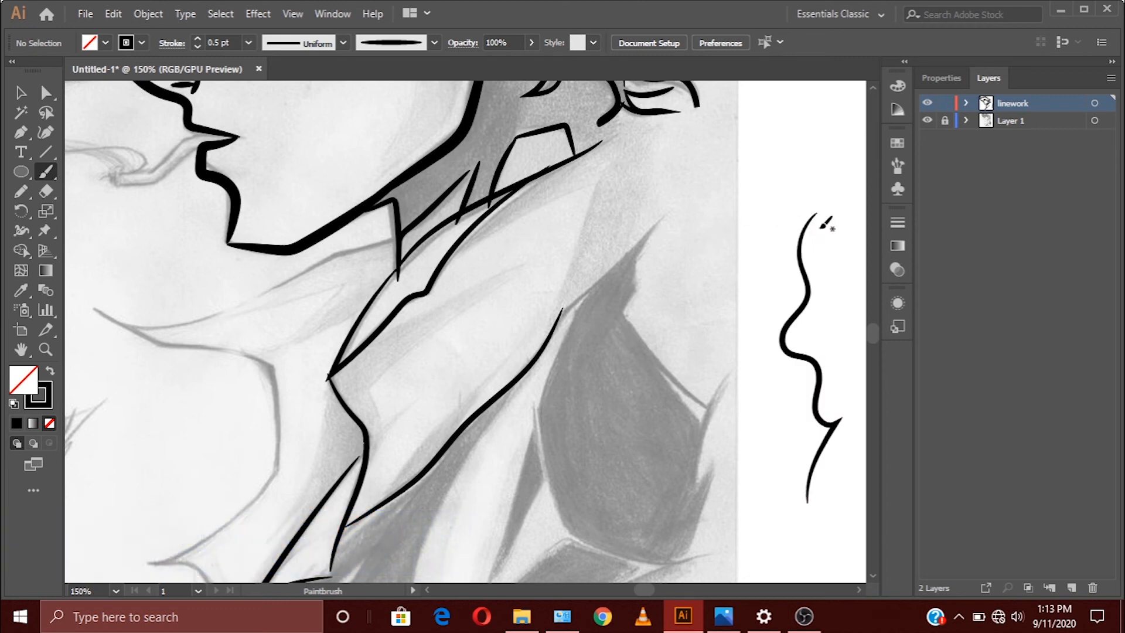
left_click_drag(837, 419, 827, 427)
left_click(20, 92)
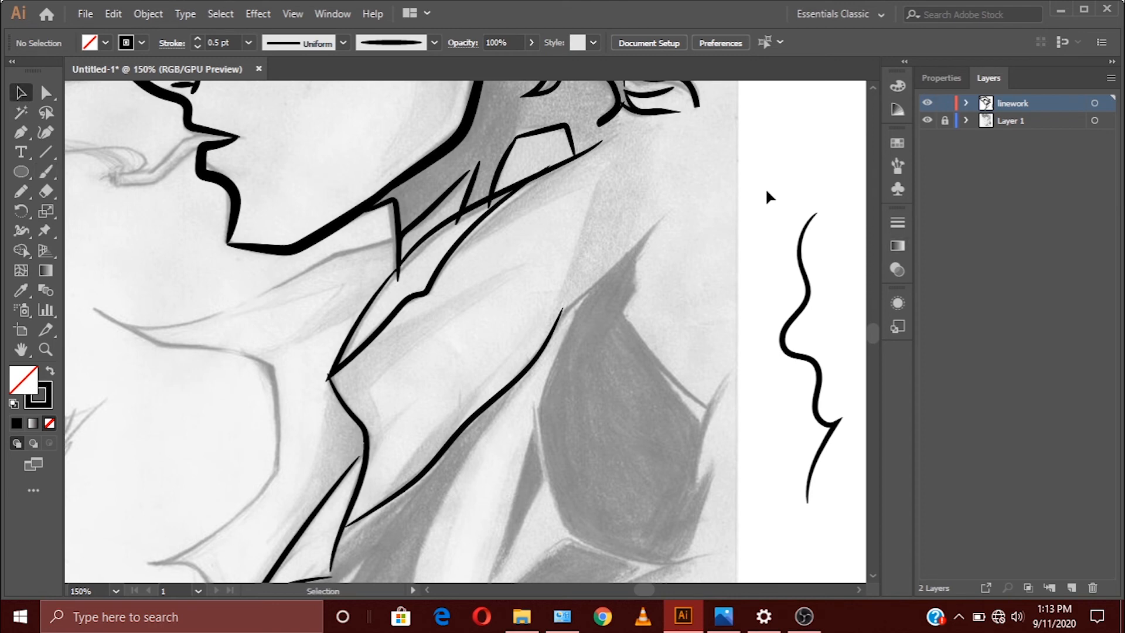
left_click_drag(767, 196, 860, 503)
key("Delete")
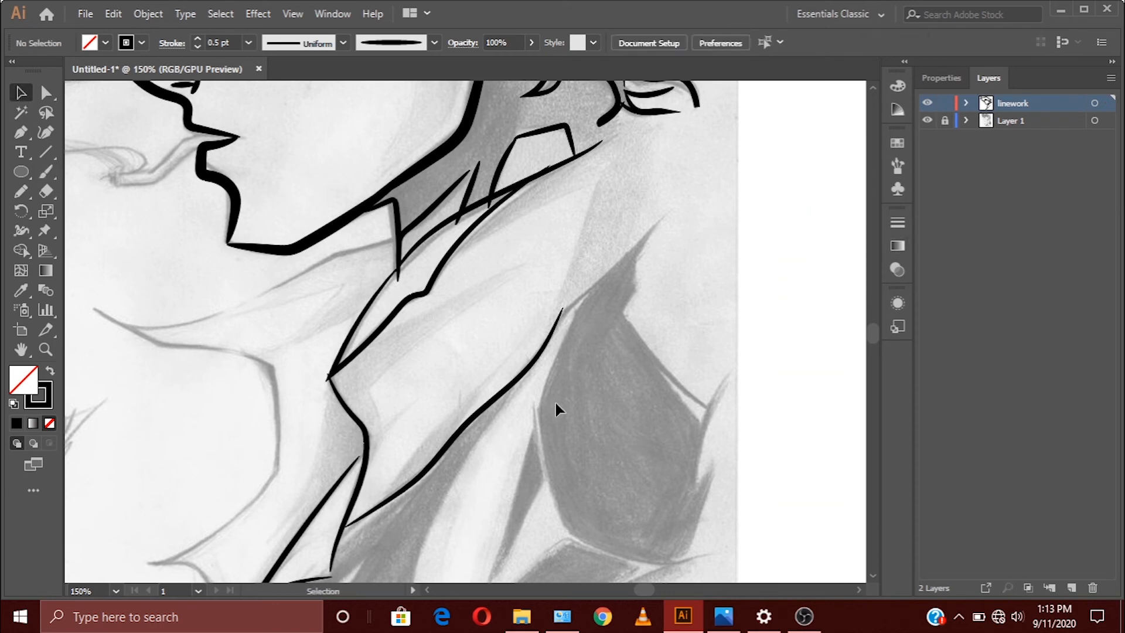
Trace the jacket's front contour down to its lower end and the pointed folds there, redoing one stroke
key("space")
key("b")
mouse_move(495, 123)
left_mouse_down()
mouse_move(326, 419)
mouse_move(269, 467)
mouse_move(99, 509)
left_mouse_up()
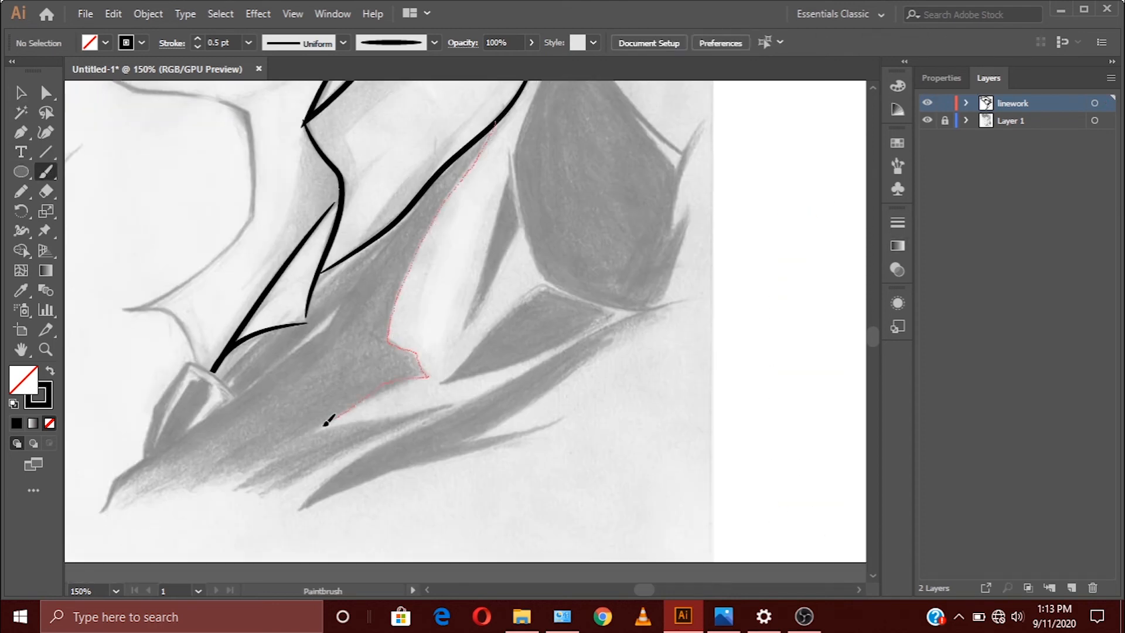
scroll(100, 509, "up", 1)
mouse_move(102, 548)
left_mouse_down()
mouse_move(255, 408)
mouse_move(144, 492)
left_mouse_up()
key("ctrl+z")
mouse_move(232, 431)
left_mouse_down()
mouse_move(156, 450)
mouse_move(144, 493)
left_mouse_up()
Trace the open collar flap below the chin, including its curved outer edge
mouse_move(200, 407)
left_mouse_down()
mouse_move(235, 280)
mouse_move(251, 146)
left_mouse_up()
key("space")
left_click_drag(251, 146, 264, 340)
mouse_move(263, 345)
left_mouse_down()
mouse_move(182, 324)
mouse_move(381, 217)
left_mouse_up()
Trace the shoulder outline and the outer edge of the dark jacket panel with its pointed creases
mouse_move(550, 290)
left_mouse_down()
mouse_move(632, 202)
mouse_move(707, 389)
left_mouse_up()
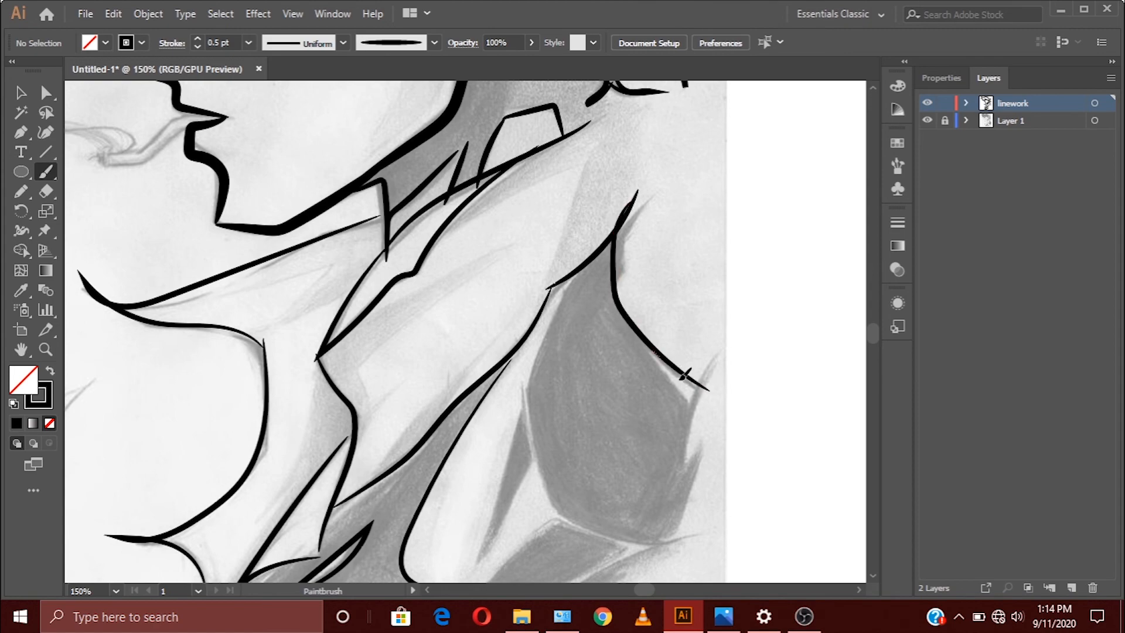
left_click_drag(660, 357, 690, 403)
mouse_move(731, 345)
left_mouse_down()
mouse_move(679, 447)
mouse_move(623, 356)
left_mouse_up()
key("space")
left_click_drag(626, 347, 628, 429)
Trace the curved lower edge of the dark jacket panel and the pointed folds beside and beneath it
mouse_move(474, 281)
left_mouse_down()
mouse_move(575, 402)
mouse_move(661, 404)
left_mouse_up()
left_click_drag(457, 302, 422, 451)
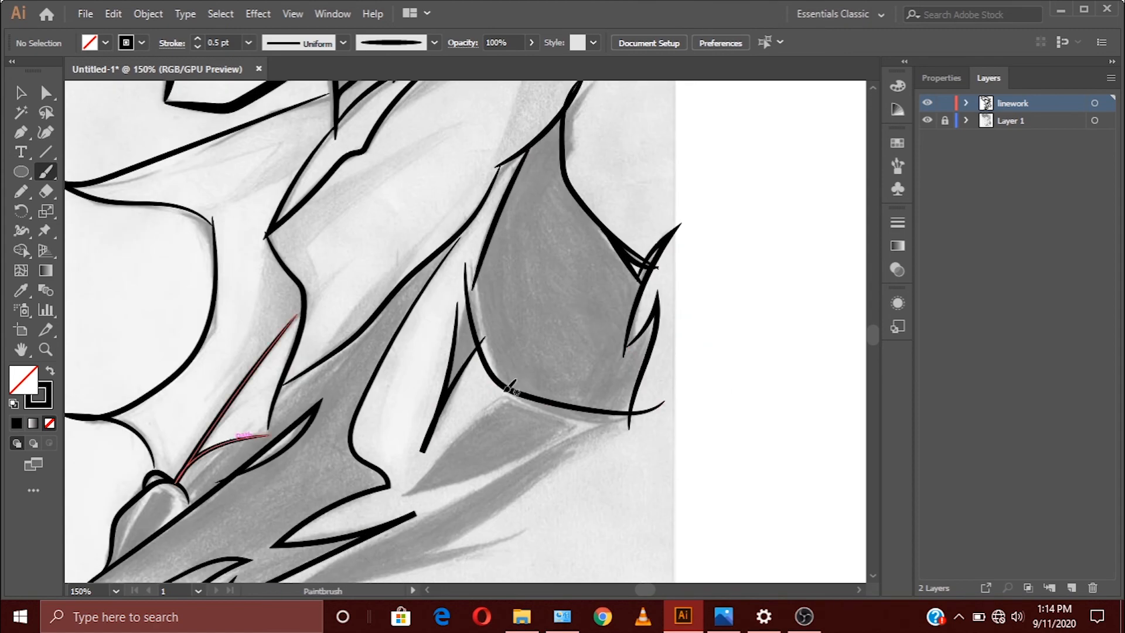
left_click_drag(498, 394, 392, 493)
scroll(275, 418, "down", 3)
left_click_drag(595, 239, 356, 384)
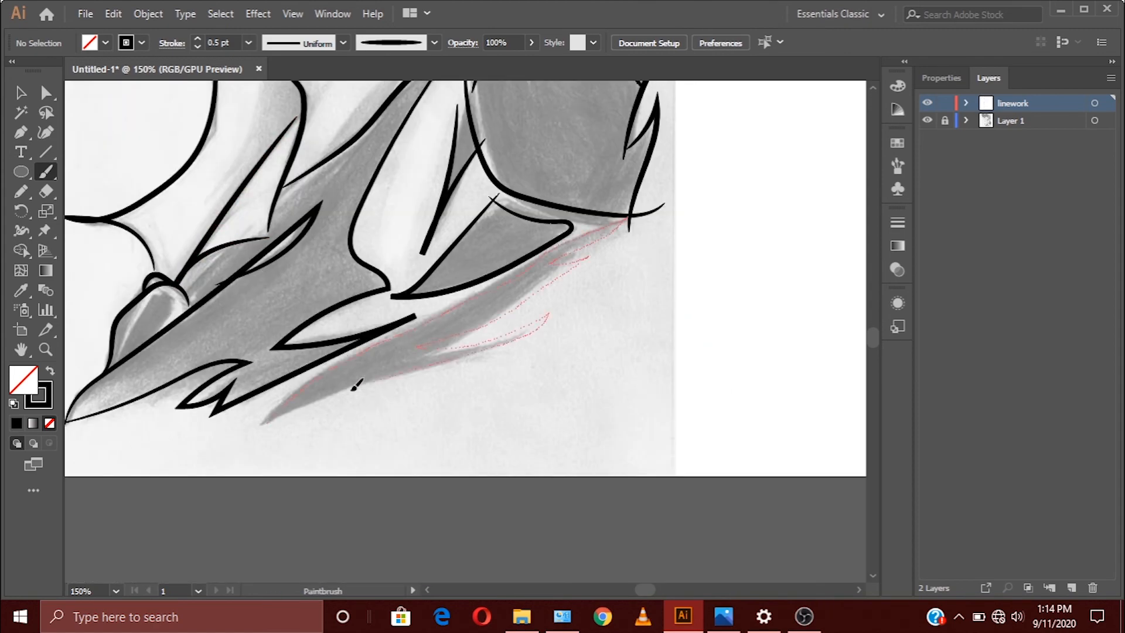
Hide the reference sketch on Layer 1, leaving the inked linework shown
key("ctrl+minus")
key("ctrl+plus")
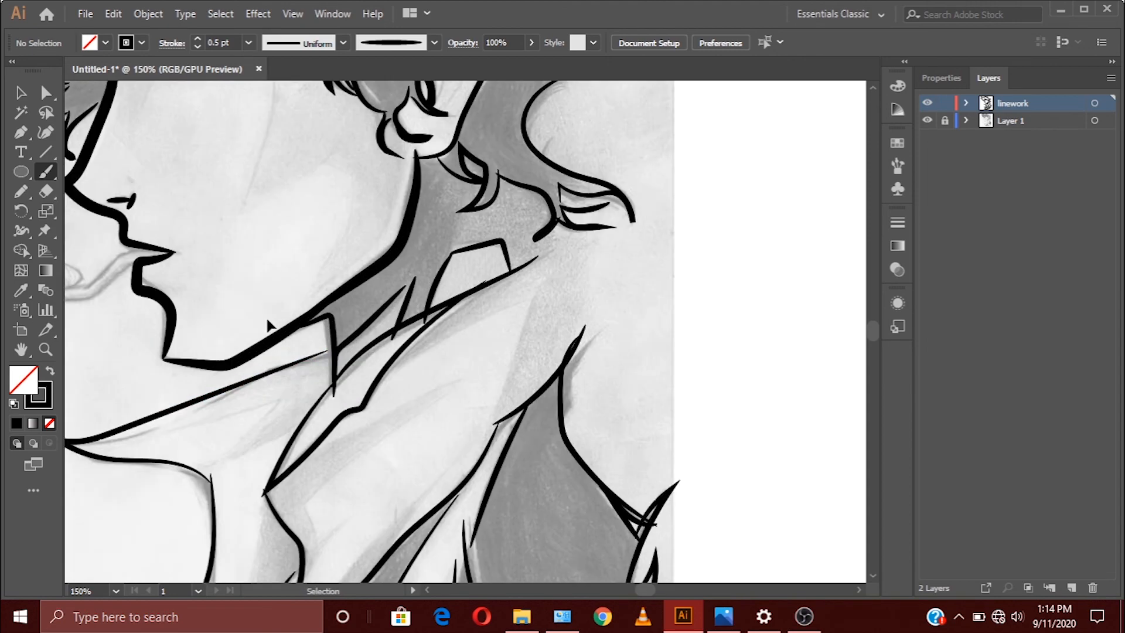
key("ctrl+minus")
key("ctrl+minus")
key("ctrl+minus")
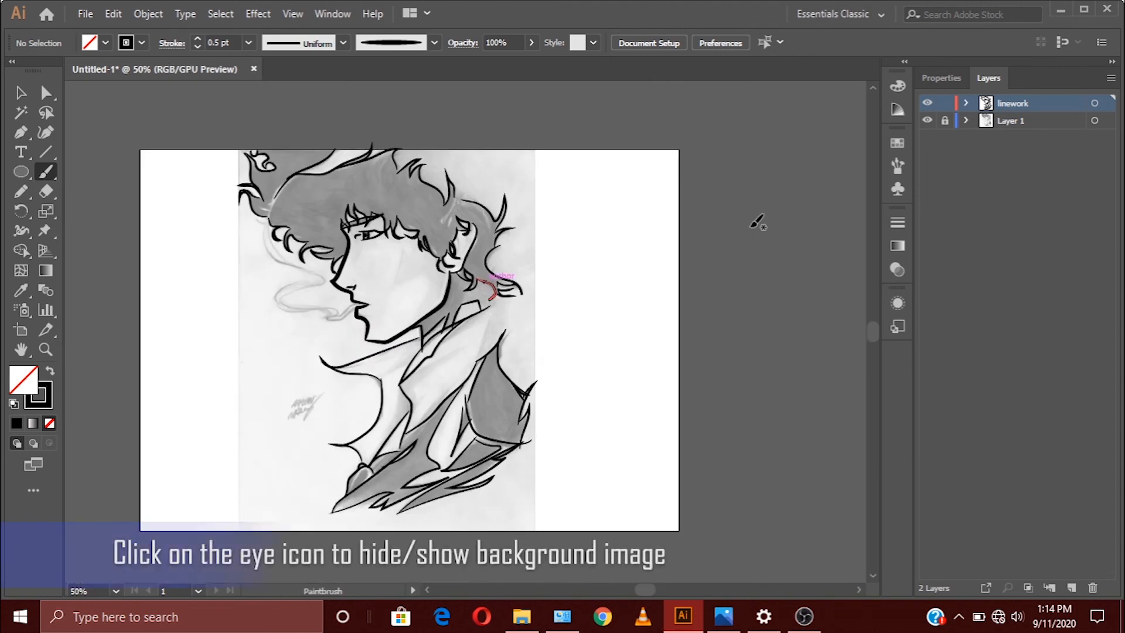
left_click(927, 121)
scroll(404, 368, "down", 3)
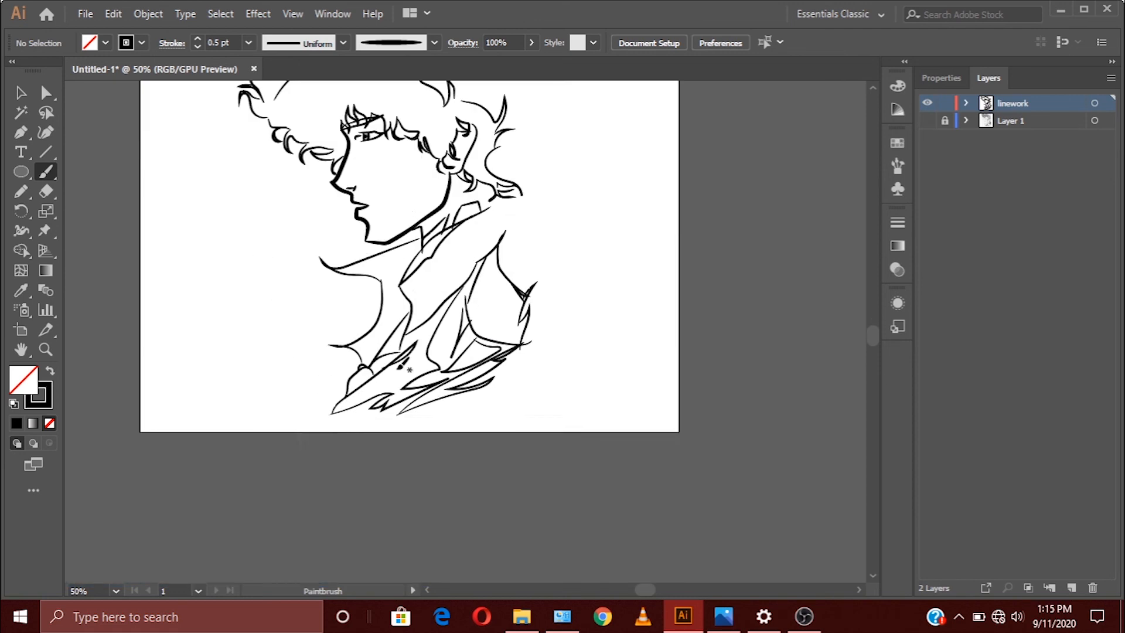
scroll(404, 367, "up", 6)
scroll(404, 367, "down", 6)
scroll(396, 350, "up", 6)
scroll(495, 276, "down", 2)
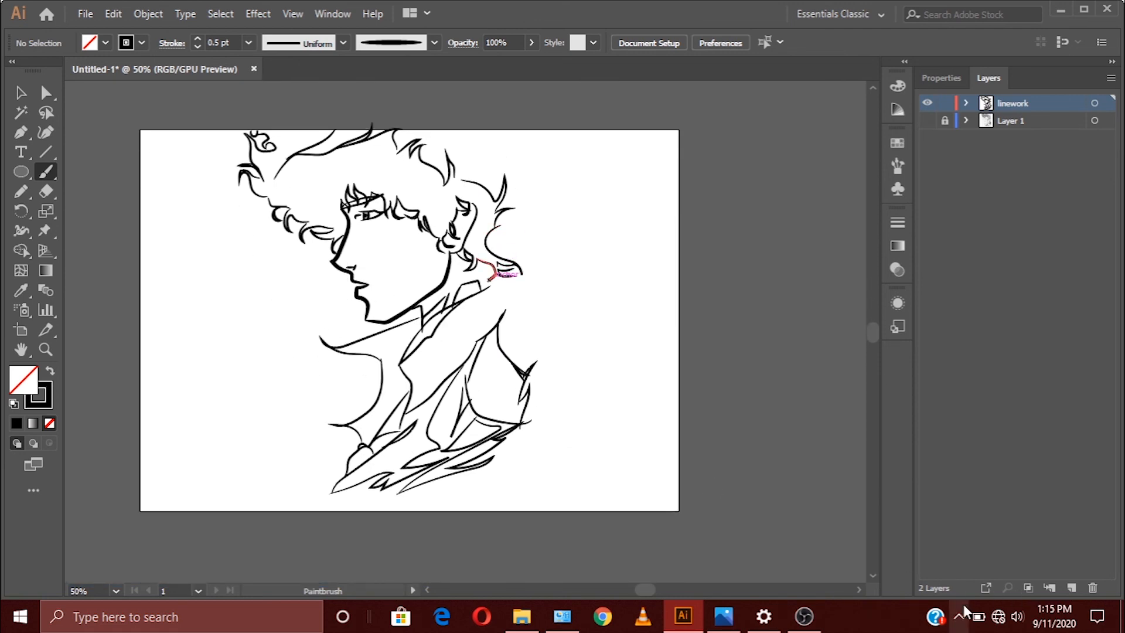
left_click(961, 611)
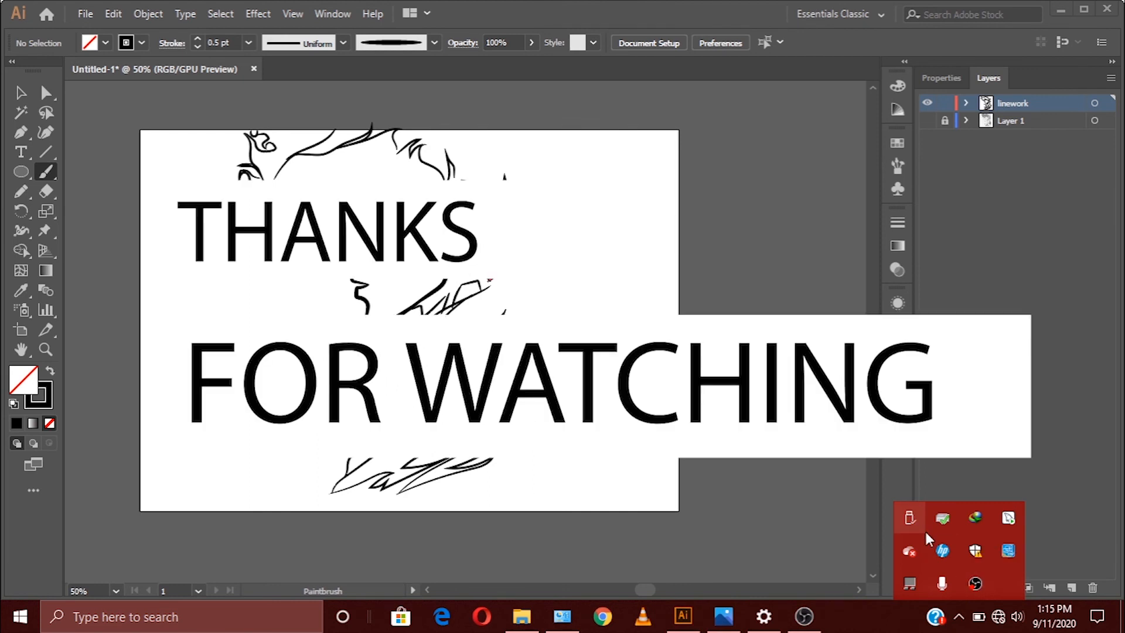